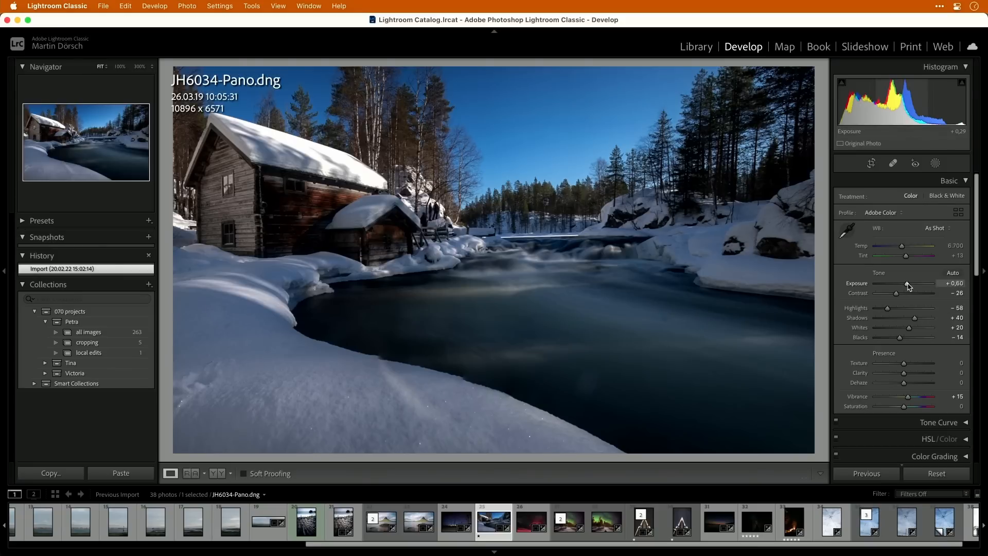
# Set the photo's Exposure to +0.95, Highlights to -79, Clarity to +26 and Texture to +47
pyautogui.moveTo(908, 284); pyautogui.dragTo(911, 285)
pyautogui.moveTo(910, 283)
pyautogui.mouseDown()
pyautogui.moveTo(918, 284)
pyautogui.moveTo(885, 308)
pyautogui.moveTo(907, 286)
pyautogui.mouseUp()
pyautogui.moveTo(903, 372); pyautogui.dragTo(911, 372)
pyautogui.moveTo(903, 363); pyautogui.dragTo(917, 364)
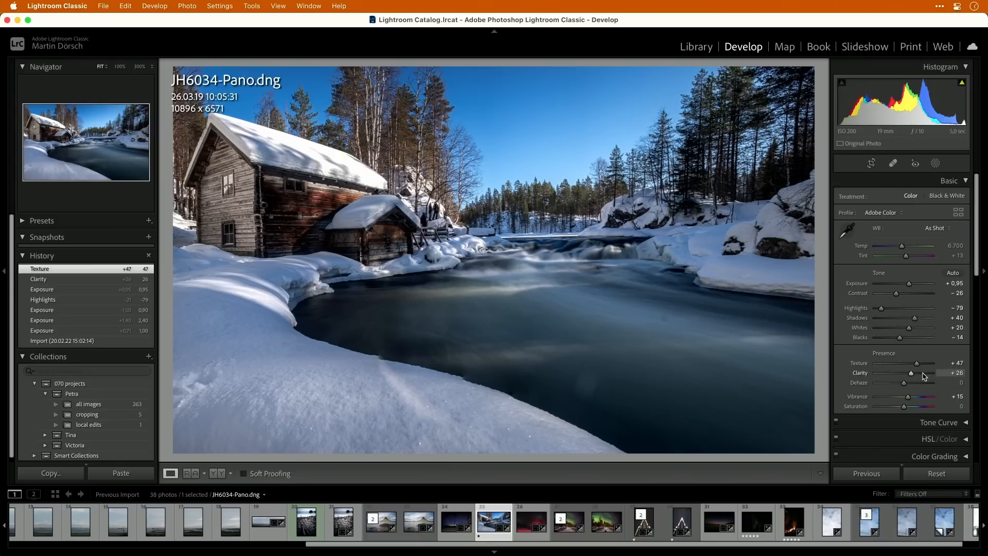
# Visualize spots with a slightly lowered threshold and heal a spot on the dark water right of centre
pyautogui.press('q')
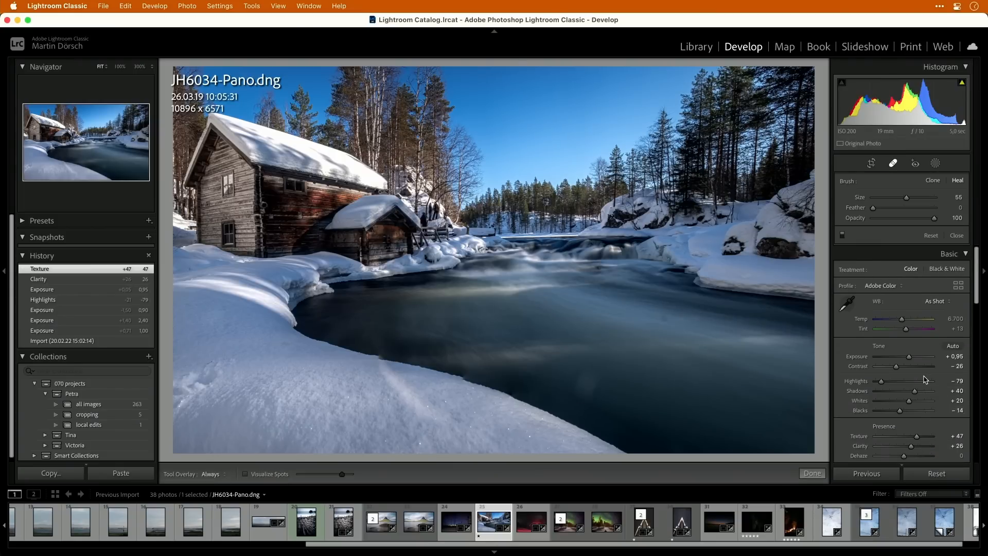
pyautogui.press('a')
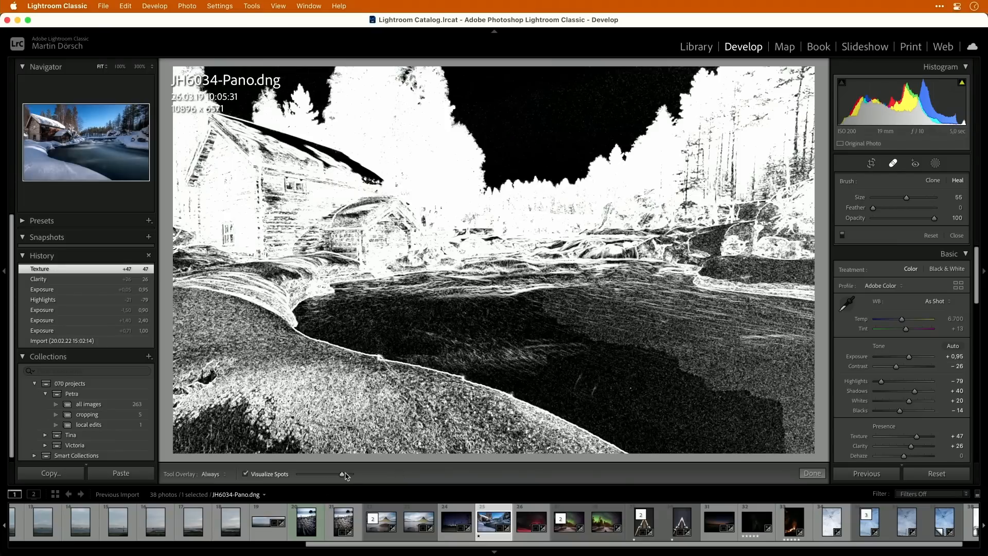
pyautogui.moveTo(341, 474)
pyautogui.mouseDown()
pyautogui.moveTo(320, 476)
pyautogui.moveTo(346, 475)
pyautogui.moveTo(337, 475)
pyautogui.mouseUp()
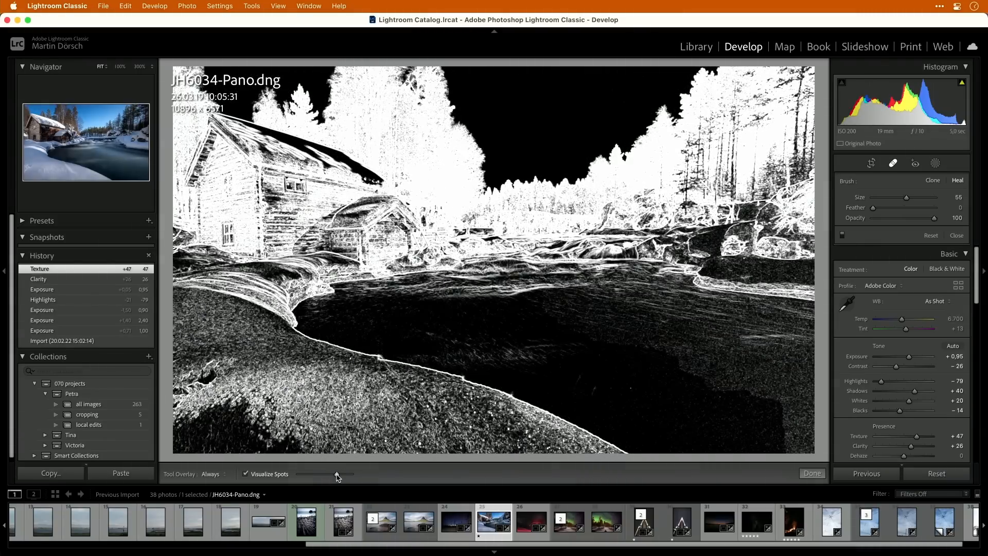
pyautogui.moveTo(666, 318); pyautogui.dragTo(663, 320)
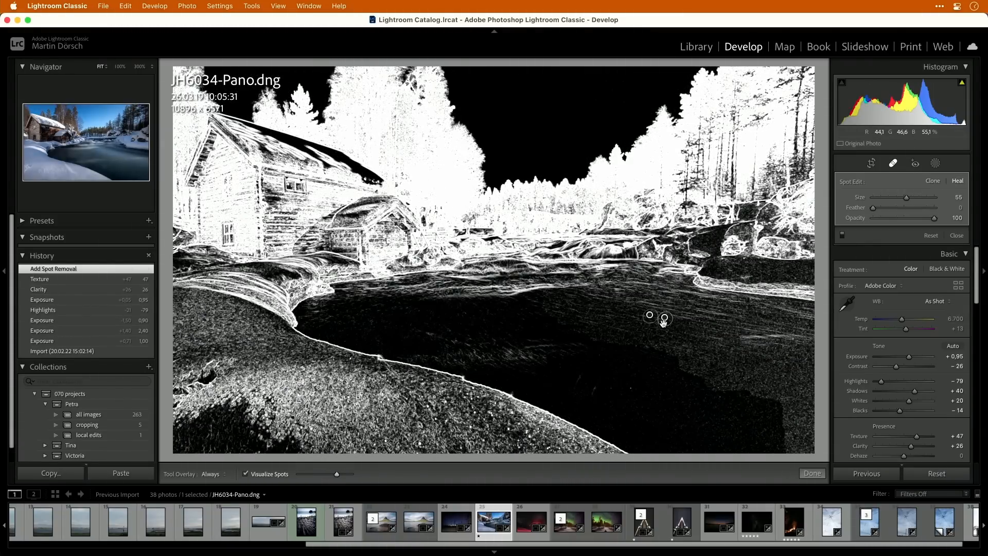
pyautogui.press('q')
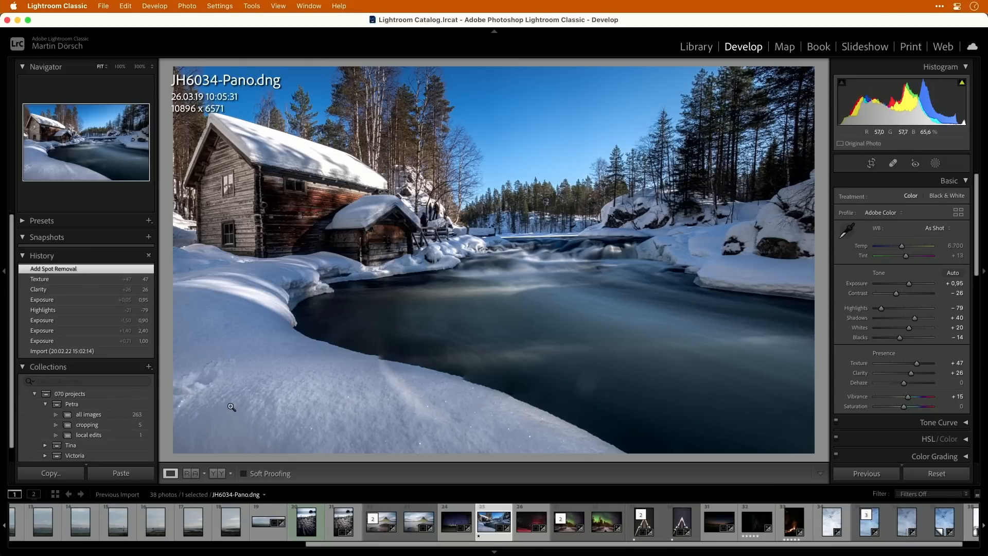
# Check the people behind the cabin at full size and send the photo to Photoshop for editing
pyautogui.click(435, 212)
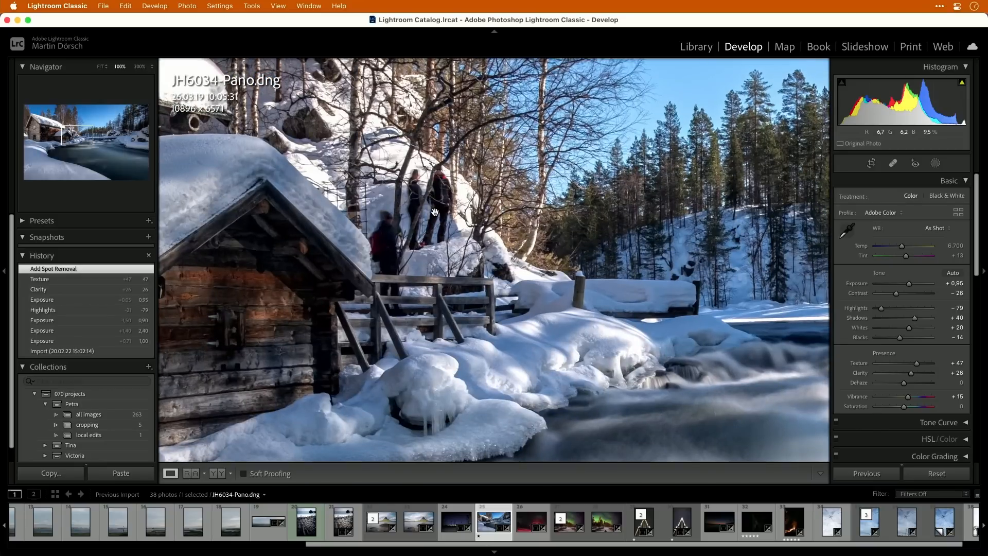
pyautogui.click(449, 223)
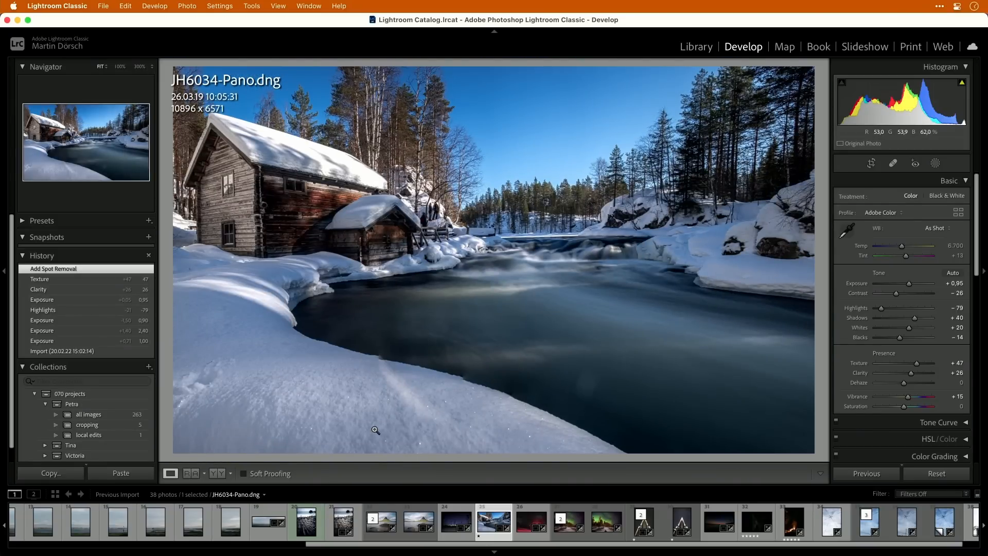
pyautogui.press('super+e')
pyautogui.press('super+Tab')
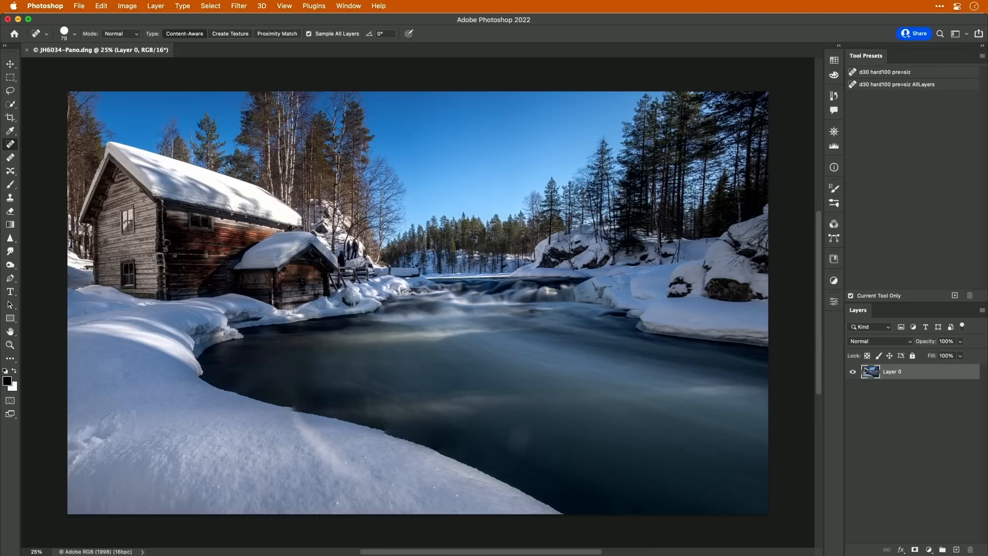
# Create a layer named retouching and heal away the footprints at the snow's lower-left edge with the Spot Healing Brush
pyautogui.press('super+shift+n')
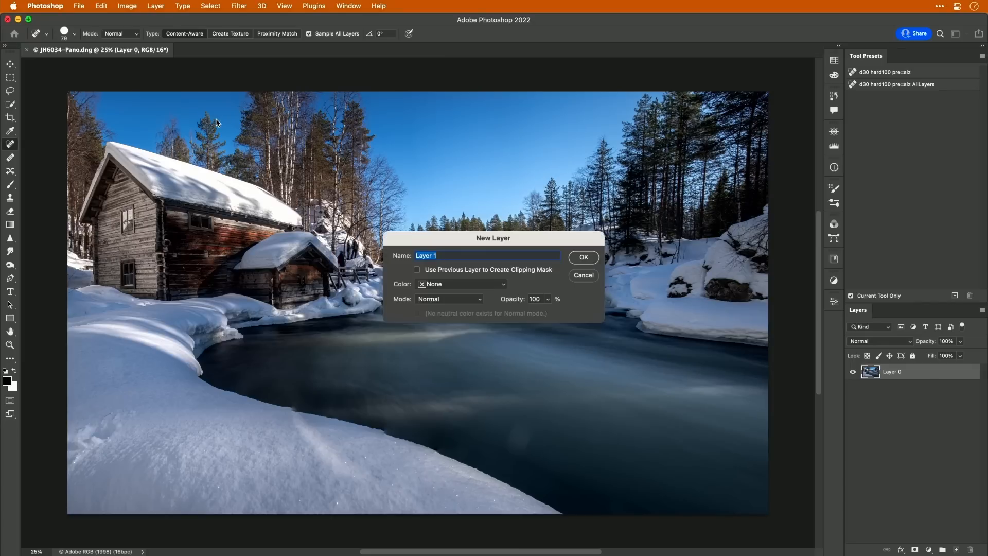
pyautogui.write('retouching')
pyautogui.press('Return')
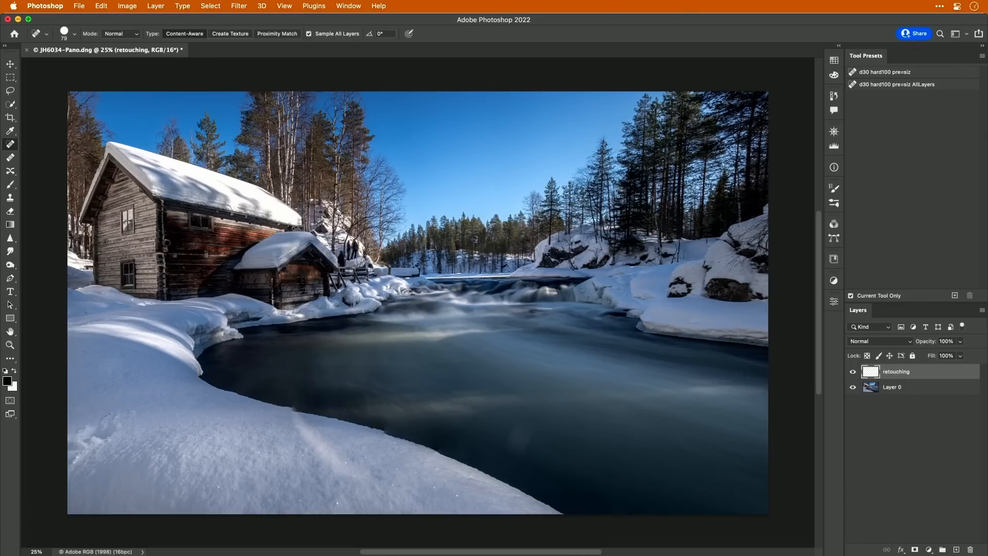
pyautogui.moveTo(124, 431)
pyautogui.mouseDown()
pyautogui.moveTo(107, 417)
pyautogui.moveTo(129, 407)
pyautogui.moveTo(114, 434)
pyautogui.moveTo(92, 425)
pyautogui.moveTo(87, 445)
pyautogui.moveTo(78, 435)
pyautogui.moveTo(66, 476)
pyautogui.moveTo(82, 449)
pyautogui.moveTo(67, 436)
pyautogui.moveTo(74, 465)
pyautogui.moveTo(78, 447)
pyautogui.moveTo(71, 477)
pyautogui.moveTo(84, 462)
pyautogui.mouseUp()
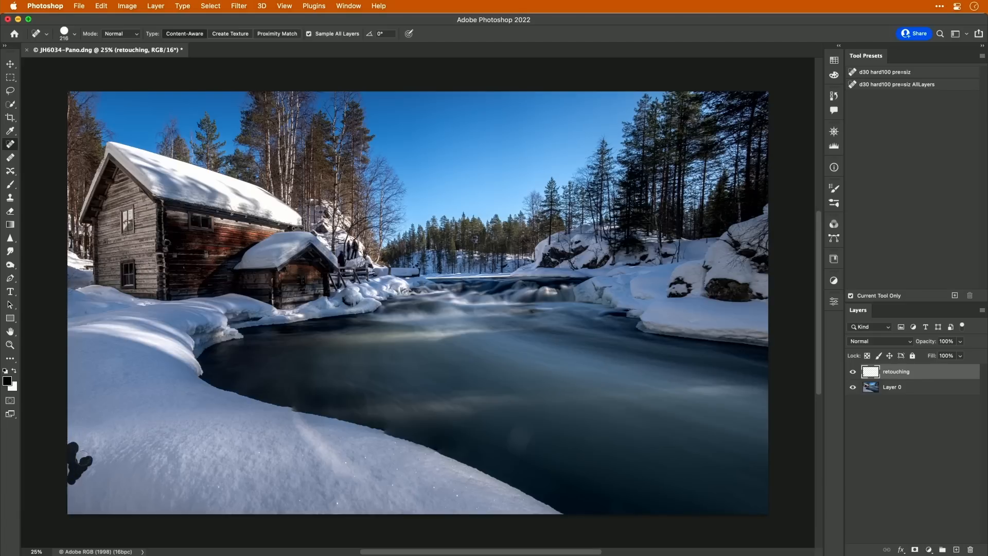
pyautogui.moveTo(90, 457)
pyautogui.mouseDown()
pyautogui.moveTo(132, 457)
pyautogui.moveTo(103, 459)
pyautogui.mouseUp()
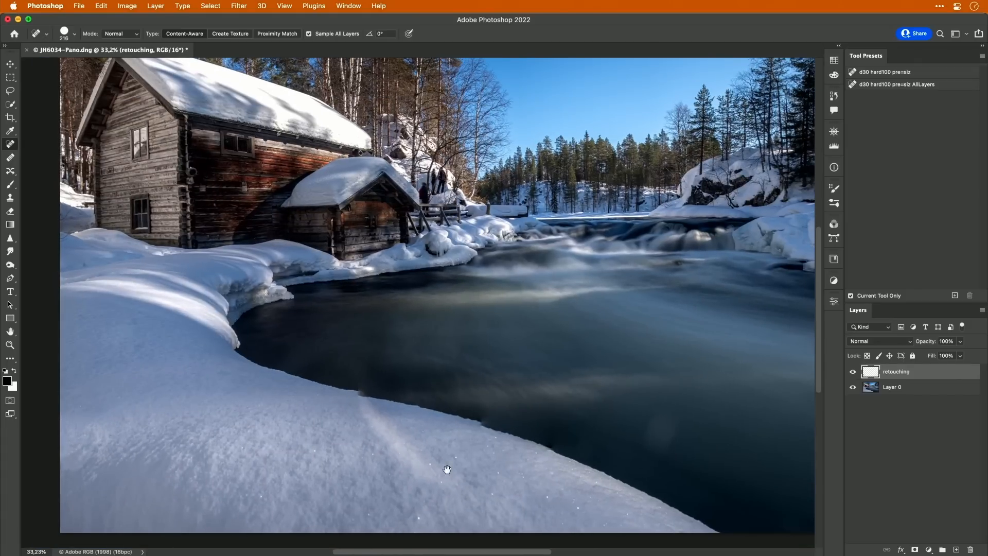
# Try to repair the two notches in the snow's waterline with the Clone Stamp, and erase the cloned strokes
pyautogui.moveTo(437, 470); pyautogui.dragTo(384, 457)
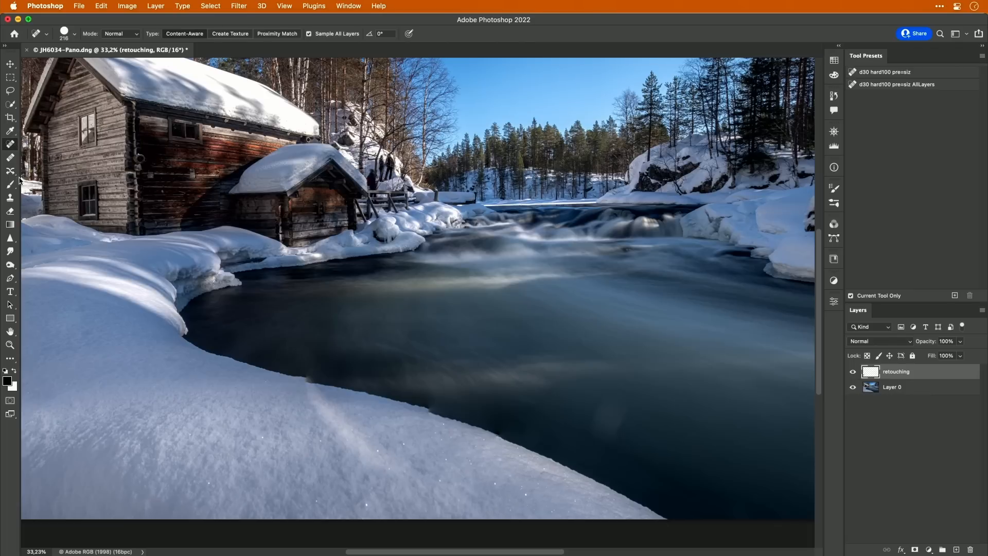
pyautogui.click(11, 199)
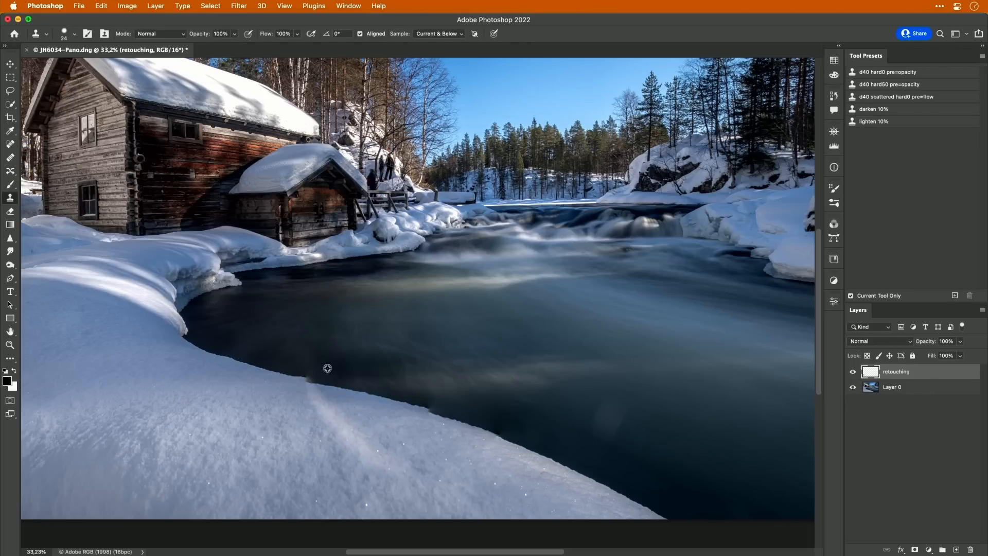
pyautogui.moveTo(330, 362); pyautogui.dragTo(335, 359)
pyautogui.moveTo(433, 409); pyautogui.dragTo(418, 399)
pyautogui.press('e')
pyautogui.moveTo(429, 399)
pyautogui.mouseDown()
pyautogui.moveTo(442, 411)
pyautogui.moveTo(280, 364)
pyautogui.moveTo(369, 394)
pyautogui.mouseUp()
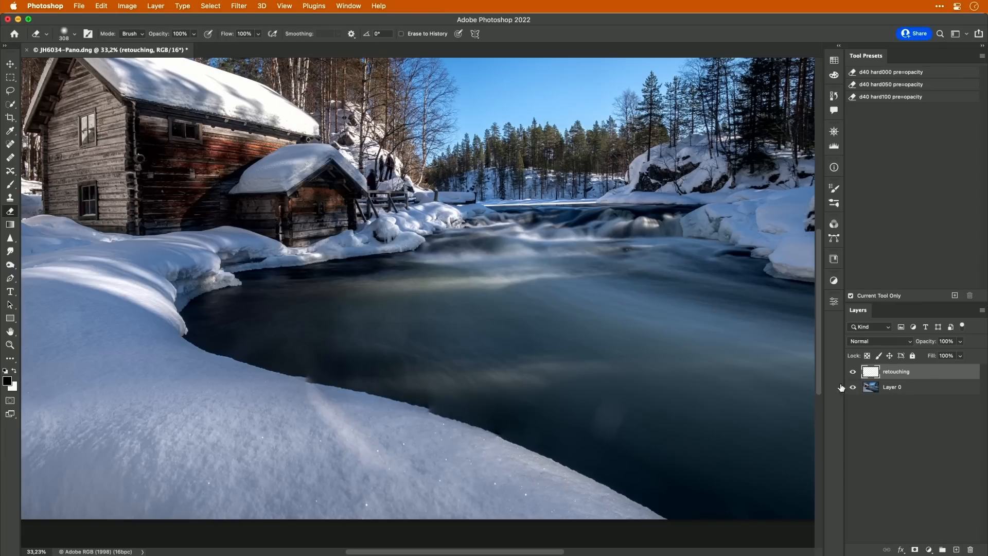
# Copy a rectangular piece of the clean snow edge from Layer 0 onto a new layer named snow
pyautogui.click(870, 388)
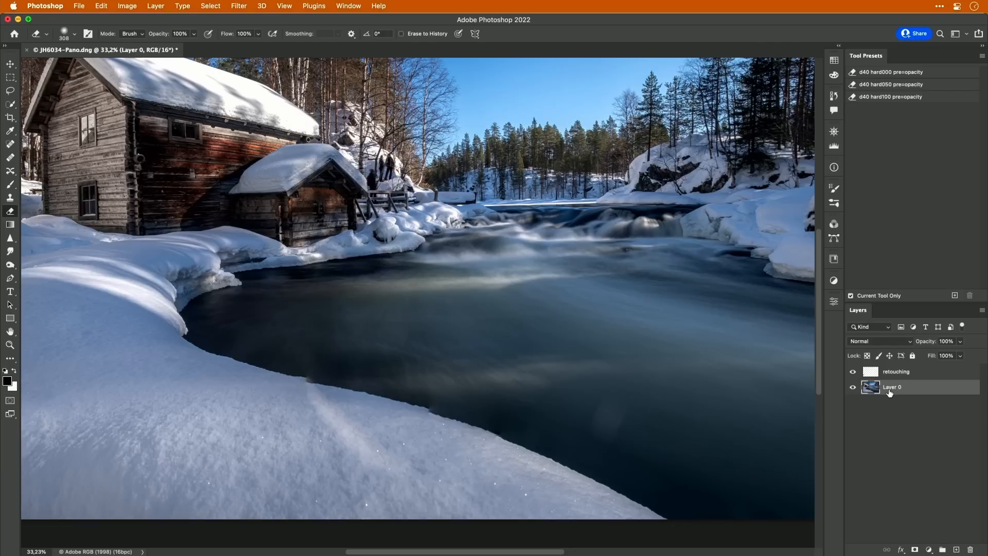
pyautogui.click(10, 77)
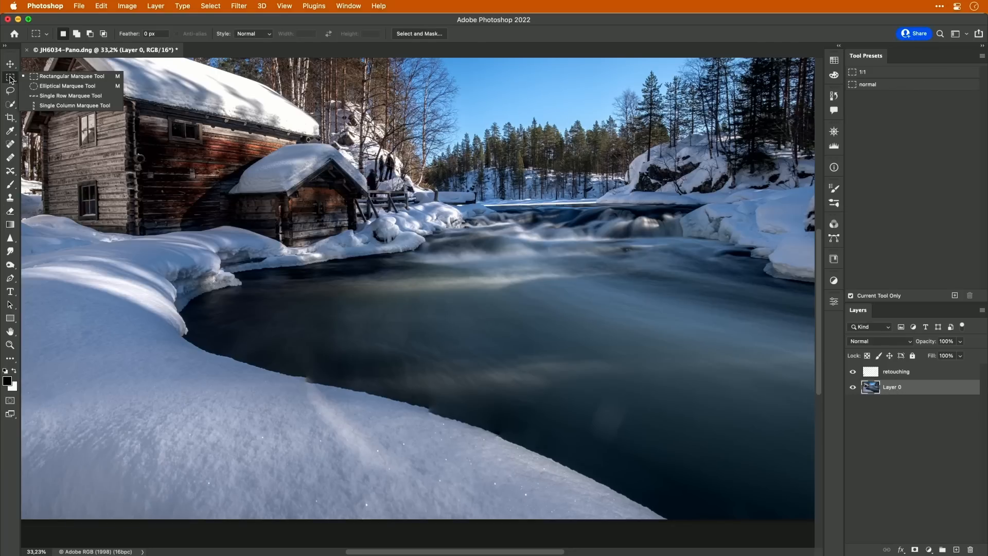
pyautogui.click(78, 78)
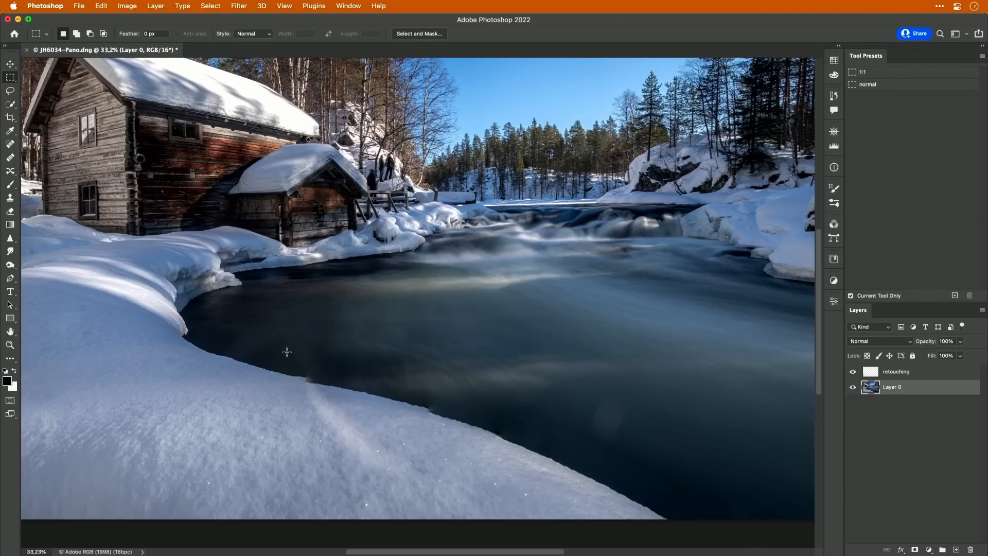
pyautogui.moveTo(281, 329); pyautogui.dragTo(198, 392)
pyautogui.press('super+j')
pyautogui.doubleClick(893, 388)
pyautogui.write('snow')
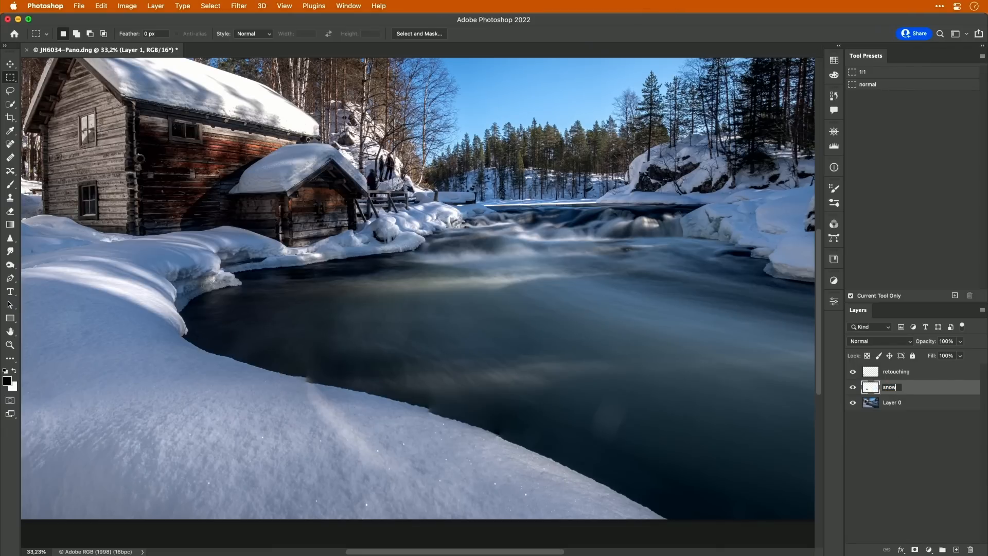
pyautogui.press('Return')
# Inspect the snow piece in isolation, and move it over the first notch in the shoreline
pyautogui.click(854, 401)
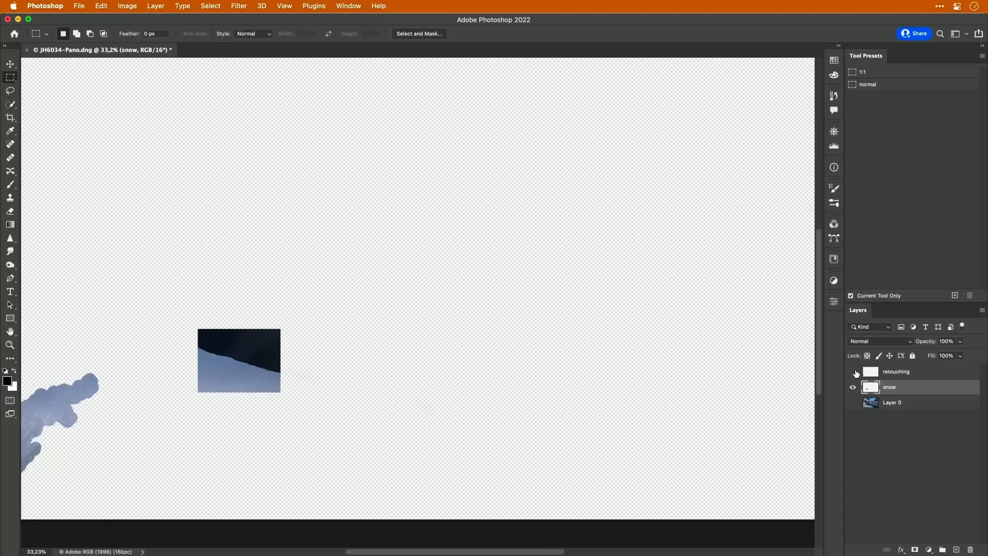
pyautogui.click(854, 371)
pyautogui.press('v')
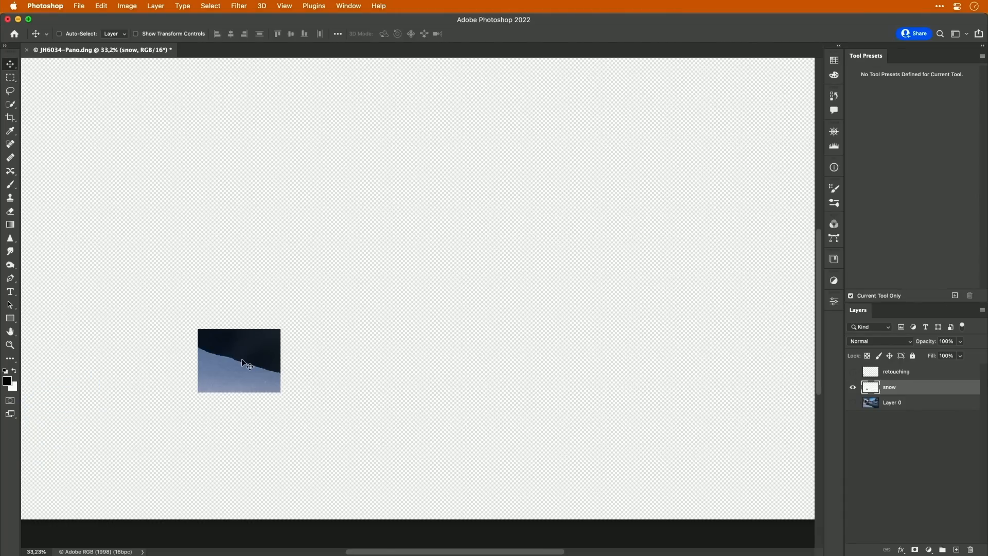
pyautogui.click(853, 371)
pyautogui.click(853, 402)
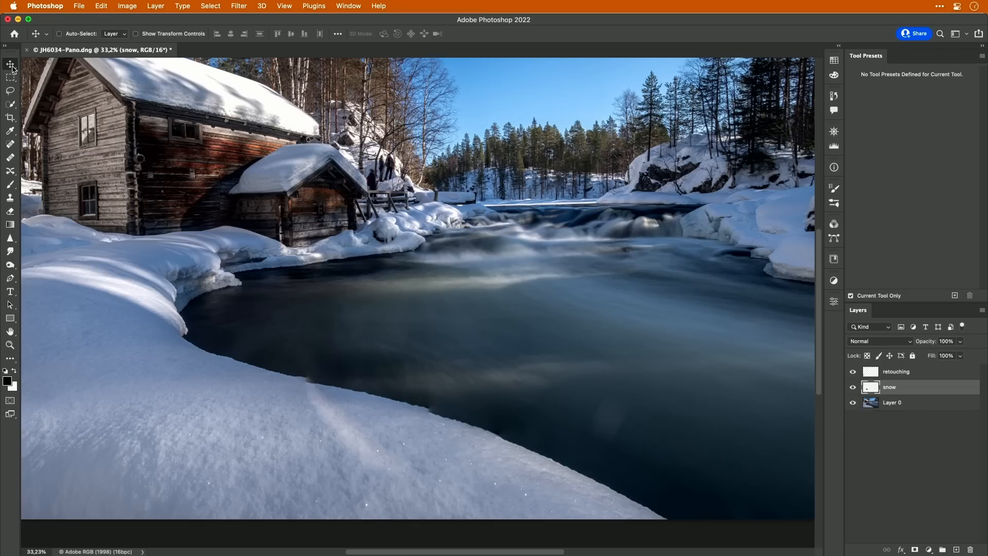
pyautogui.moveTo(356, 355); pyautogui.dragTo(408, 365)
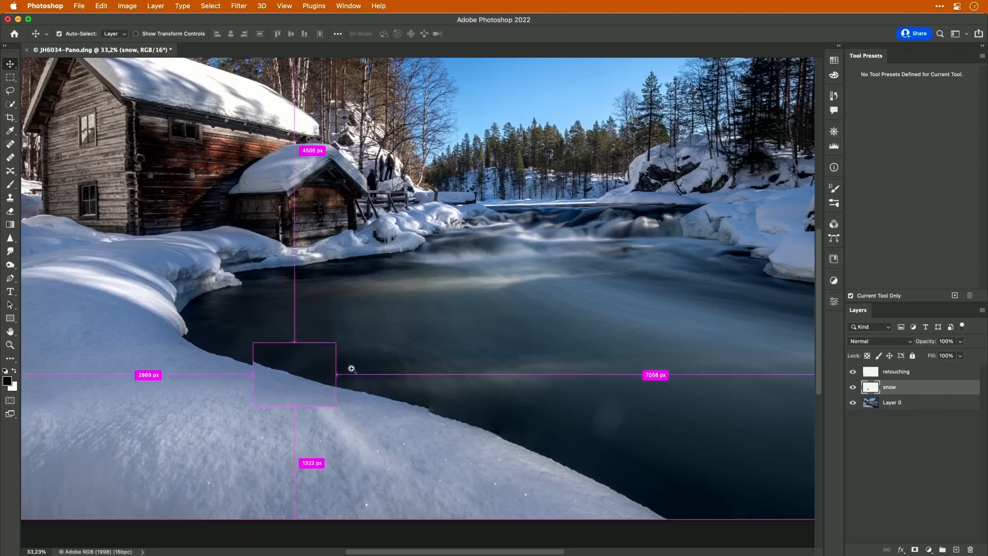
pyautogui.keyDown('super'); pyautogui.click(370, 367); pyautogui.keyUp('super')
pyautogui.moveTo(321, 389); pyautogui.dragTo(332, 391)
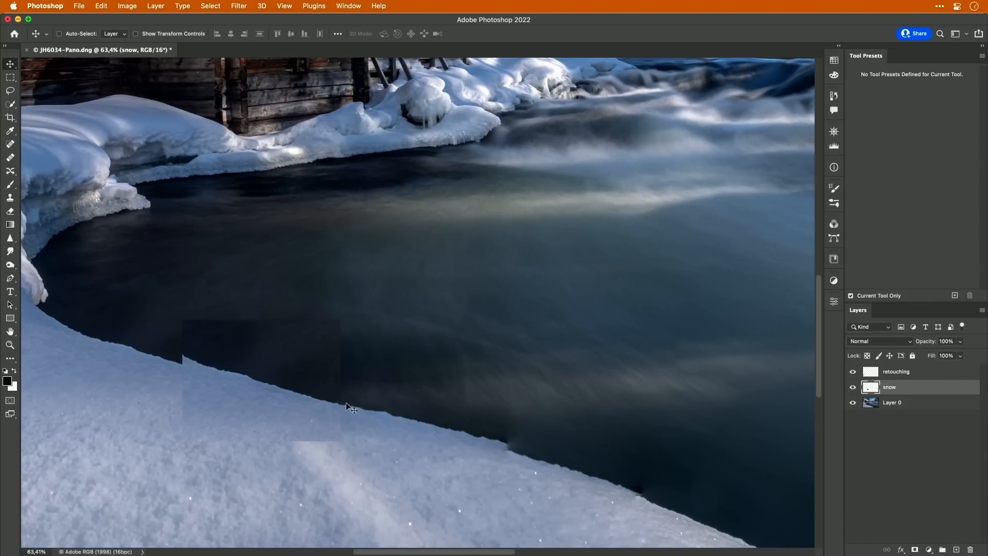
pyautogui.press('super')
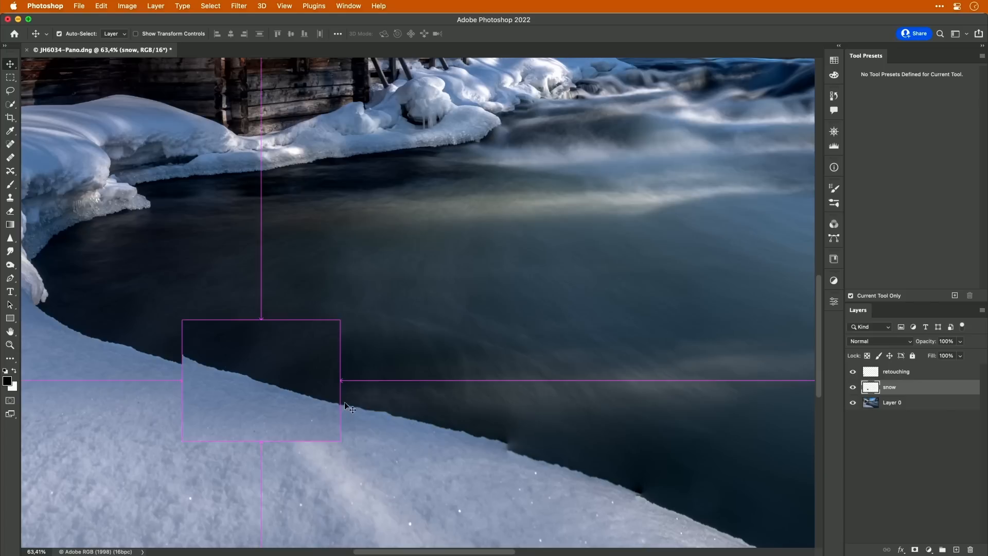
# Free-transform the snow piece, rotating it about -3.5° around a reference point on its right end of the waterline
pyautogui.press('super+t')
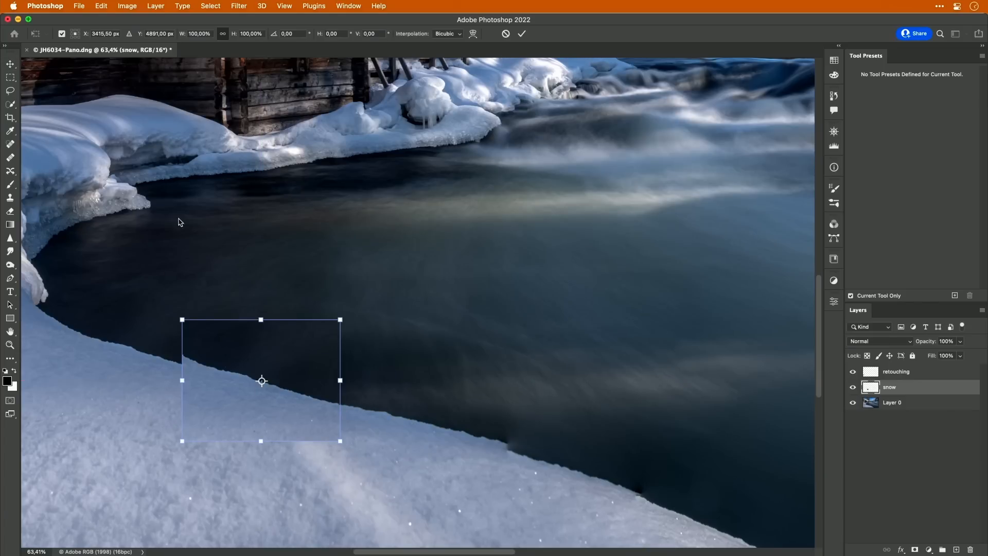
pyautogui.click(62, 35)
pyautogui.click(62, 34)
pyautogui.moveTo(256, 378); pyautogui.dragTo(334, 402)
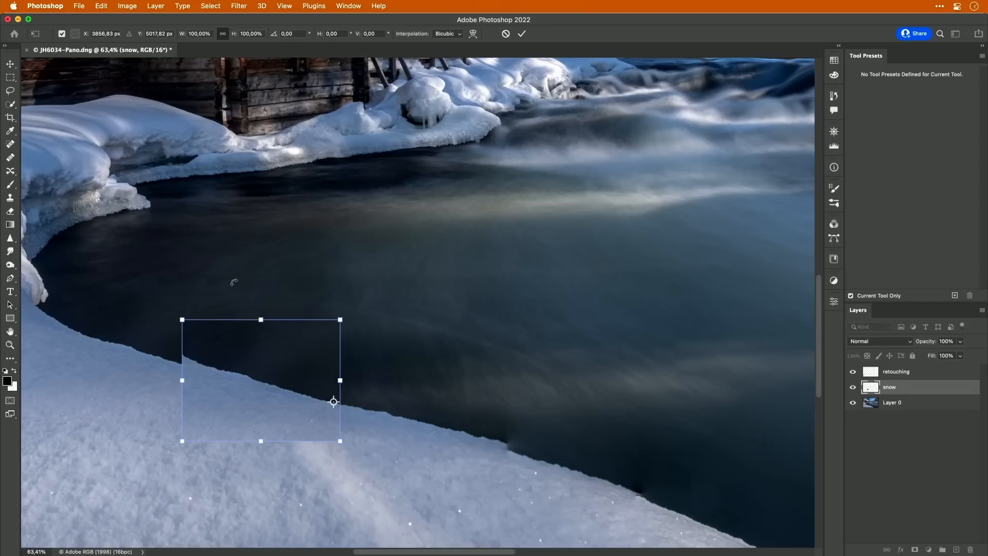
pyautogui.moveTo(234, 285); pyautogui.dragTo(223, 290)
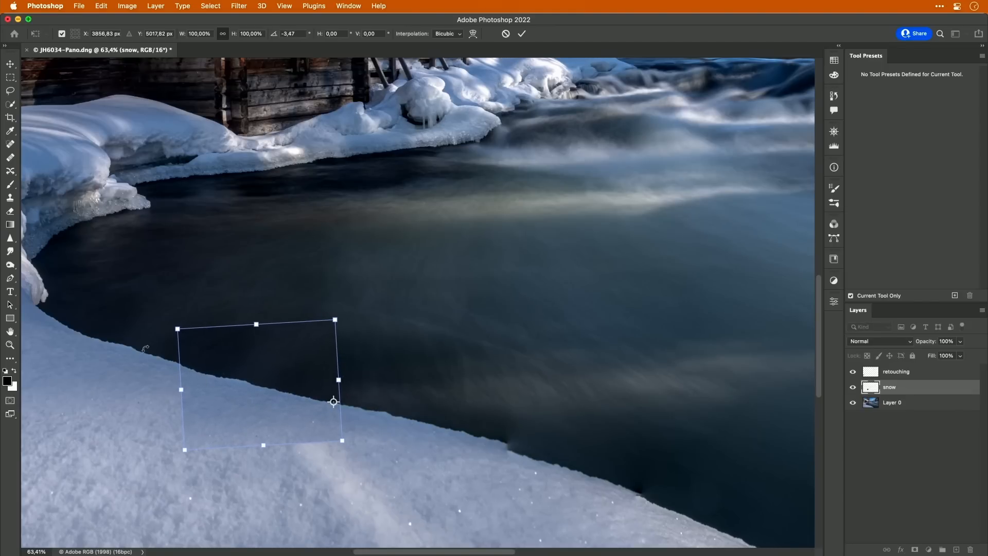
pyautogui.press('Return')
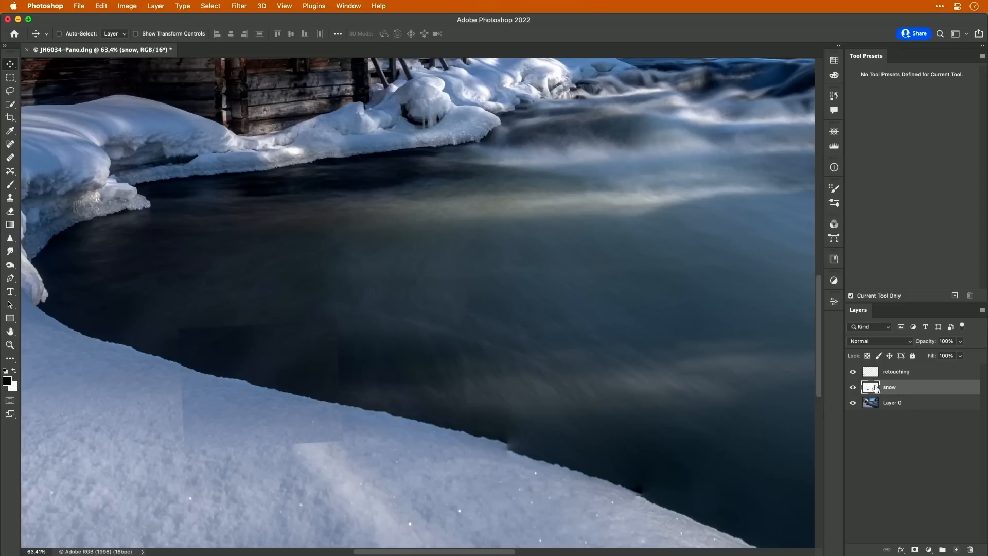
# Add a mask to the snow layer and paint black along the patch's borders with the 071 d40 hard000 brush preset
pyautogui.click(913, 549)
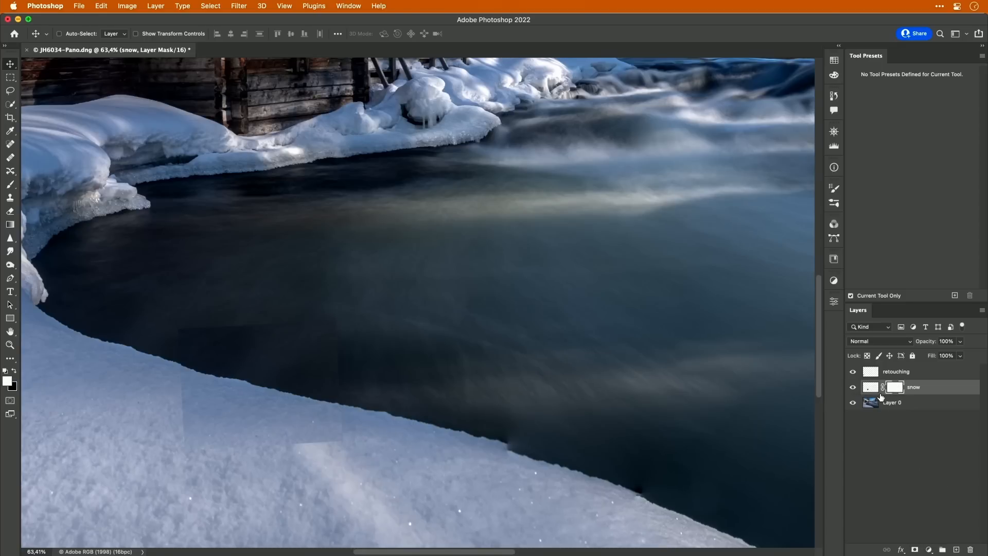
pyautogui.press('b')
pyautogui.click(910, 73)
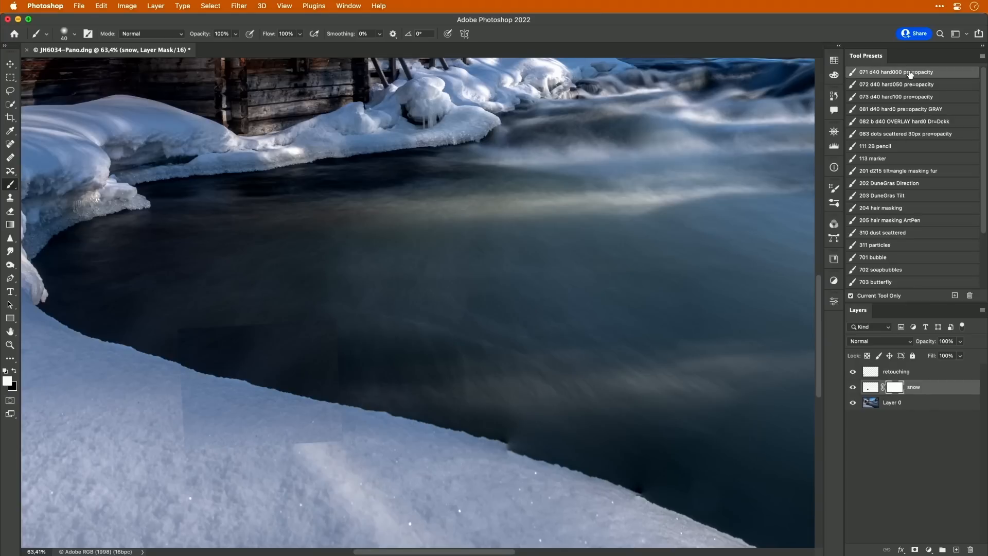
pyautogui.click(14, 371)
pyautogui.keyDown('ctrl'); pyautogui.keyDown('alt'); pyautogui.moveTo(353, 386); pyautogui.dragTo(372, 386); pyautogui.keyUp('alt'); pyautogui.keyUp('ctrl')
pyautogui.moveTo(345, 409)
pyautogui.mouseDown()
pyautogui.moveTo(322, 438)
pyautogui.moveTo(287, 440)
pyautogui.moveTo(337, 434)
pyautogui.moveTo(234, 444)
pyautogui.moveTo(248, 450)
pyautogui.moveTo(173, 418)
pyautogui.moveTo(270, 448)
pyautogui.moveTo(178, 406)
pyautogui.moveTo(260, 437)
pyautogui.moveTo(171, 375)
pyautogui.moveTo(201, 406)
pyautogui.moveTo(163, 303)
pyautogui.moveTo(185, 340)
pyautogui.moveTo(185, 321)
pyautogui.moveTo(243, 332)
pyautogui.moveTo(243, 313)
pyautogui.moveTo(311, 308)
pyautogui.moveTo(365, 396)
pyautogui.moveTo(351, 405)
pyautogui.moveTo(317, 347)
pyautogui.moveTo(248, 340)
pyautogui.moveTo(197, 348)
pyautogui.moveTo(202, 371)
pyautogui.mouseUp()
pyautogui.press('x')
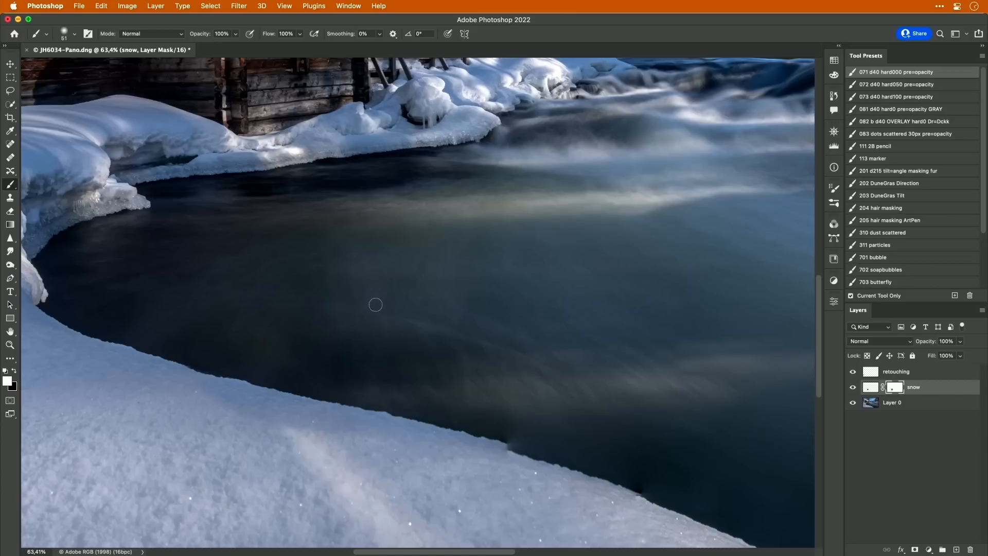
# Compare the shoreline with and without the snow layer, and mask the patch's lower edge by the light streak with a 234 px soft brush
pyautogui.click(853, 387)
pyautogui.click(853, 387)
pyautogui.click(853, 386)
pyautogui.click(854, 387)
pyautogui.moveTo(346, 456); pyautogui.dragTo(378, 451)
pyautogui.press('x')
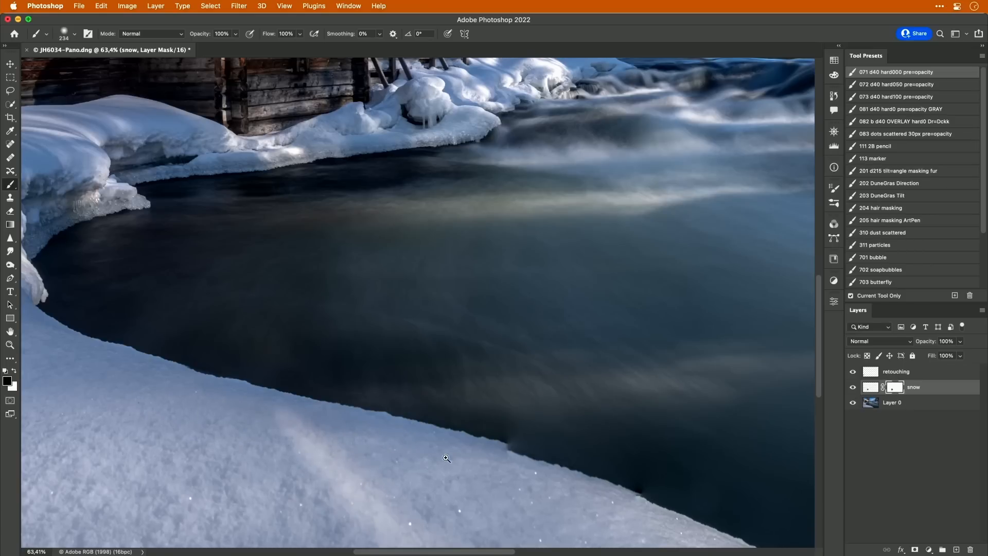
pyautogui.moveTo(465, 466); pyautogui.dragTo(441, 454)
pyautogui.moveTo(506, 484); pyautogui.dragTo(404, 459)
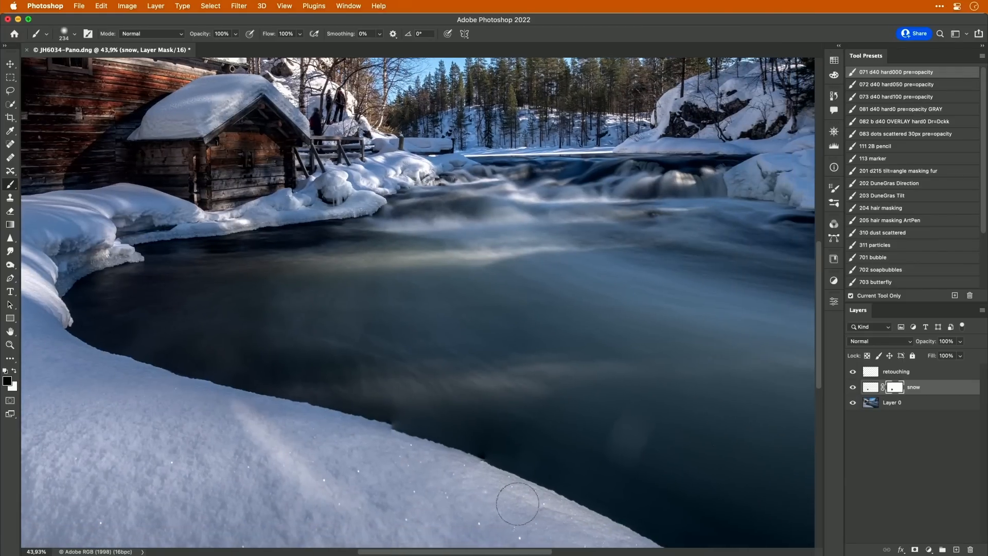
# Copy a rectangular piece of shoreline between the two notches from Layer 0 to a new layer named "snow right"
pyautogui.click(871, 404)
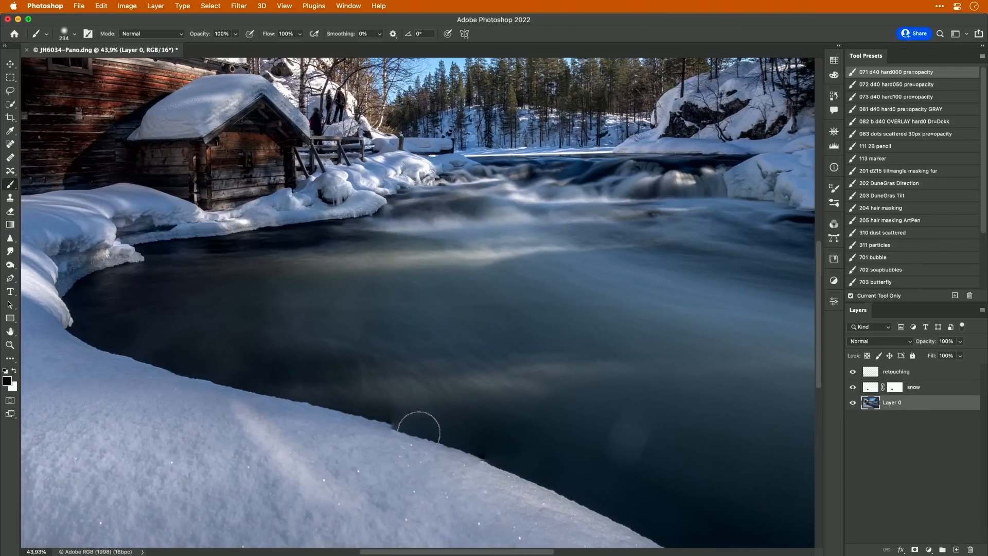
pyautogui.press('m')
pyautogui.moveTo(413, 413); pyautogui.dragTo(473, 489)
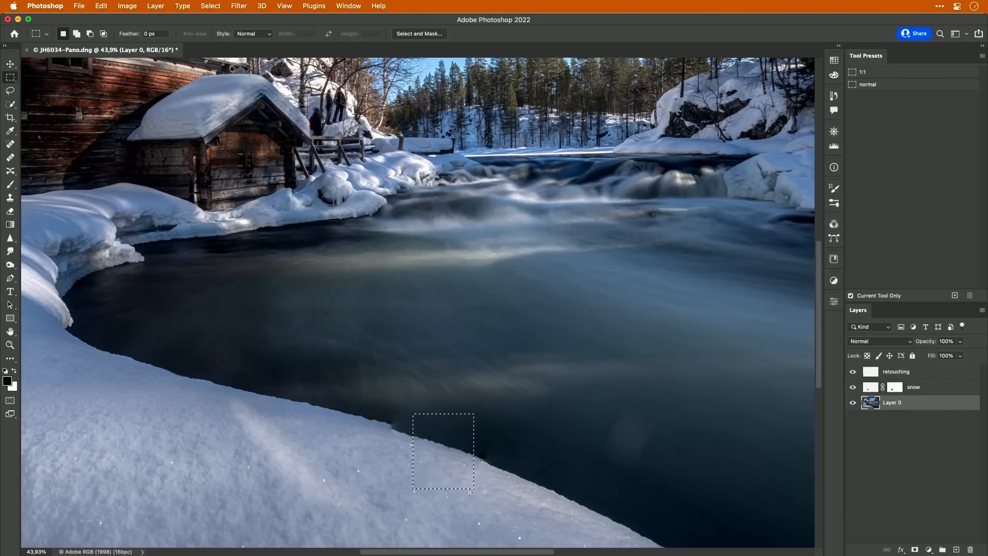
pyautogui.moveTo(438, 480); pyautogui.dragTo(432, 473)
pyautogui.press('super+j')
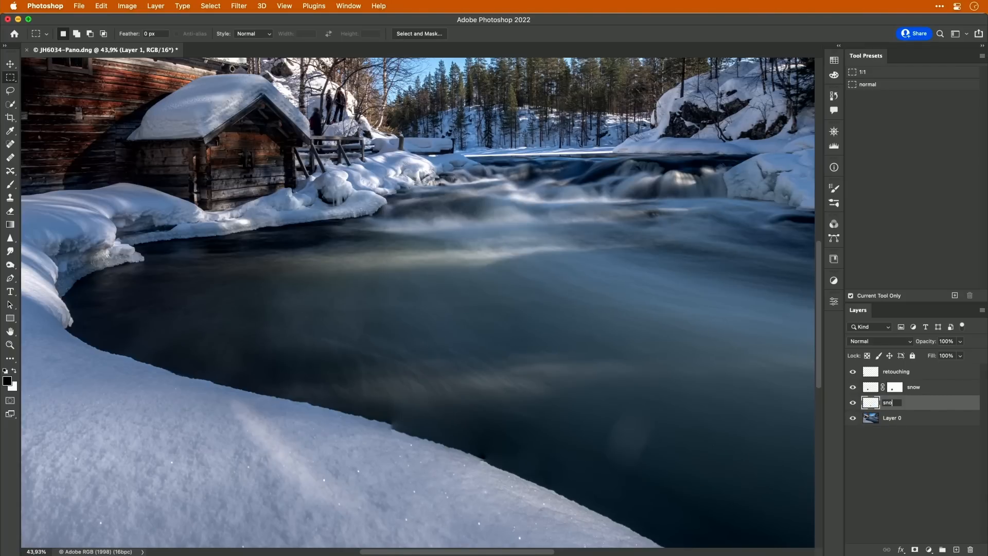
pyautogui.press('Return')
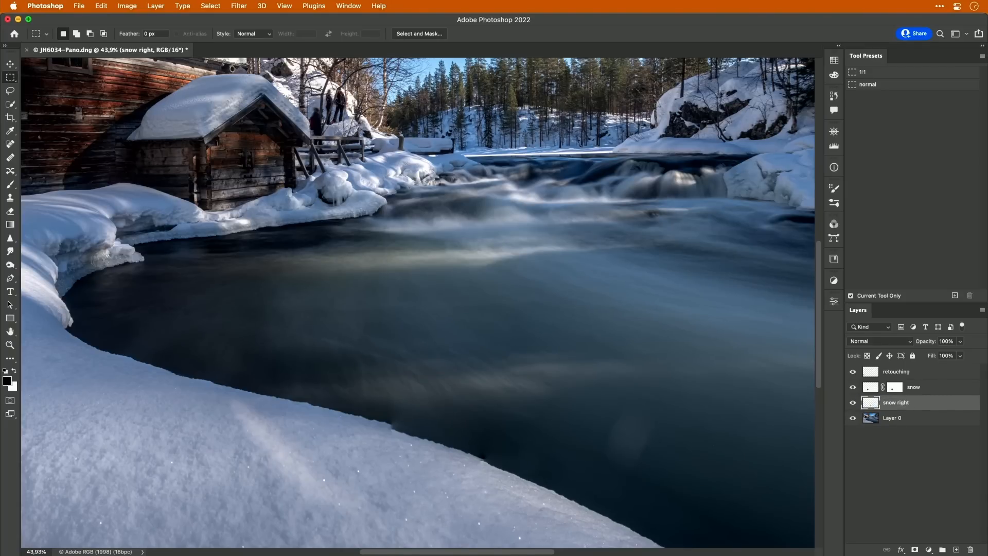
# Move the snow right piece over the notch beside it and rotate it about 2.7° around a reference point at its left waterline
pyautogui.press('v')
pyautogui.moveTo(409, 412)
pyautogui.mouseDown()
pyautogui.moveTo(415, 407)
pyautogui.moveTo(388, 396)
pyautogui.moveTo(391, 404)
pyautogui.mouseUp()
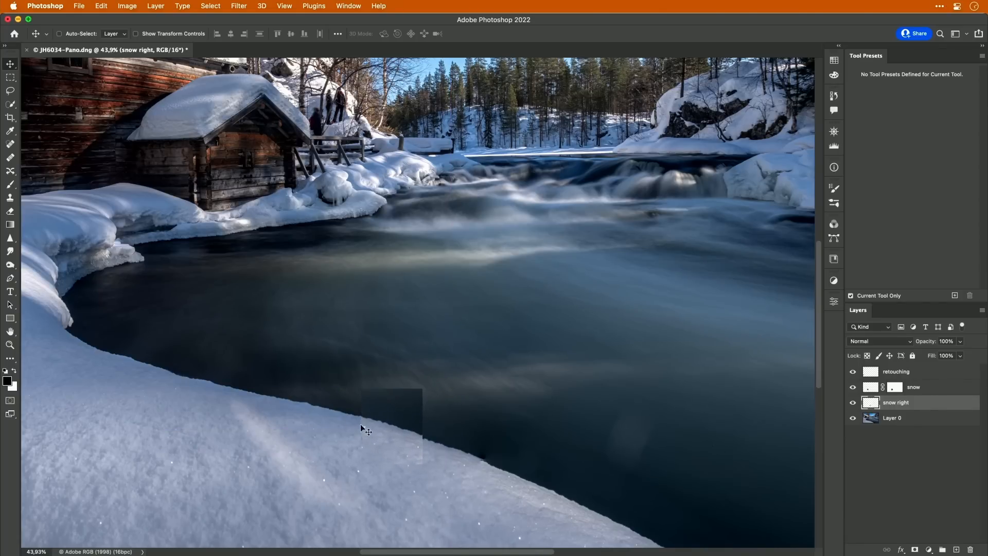
pyautogui.scroll(3, 419, 429)
pyautogui.hotkey('ctrl', 't')
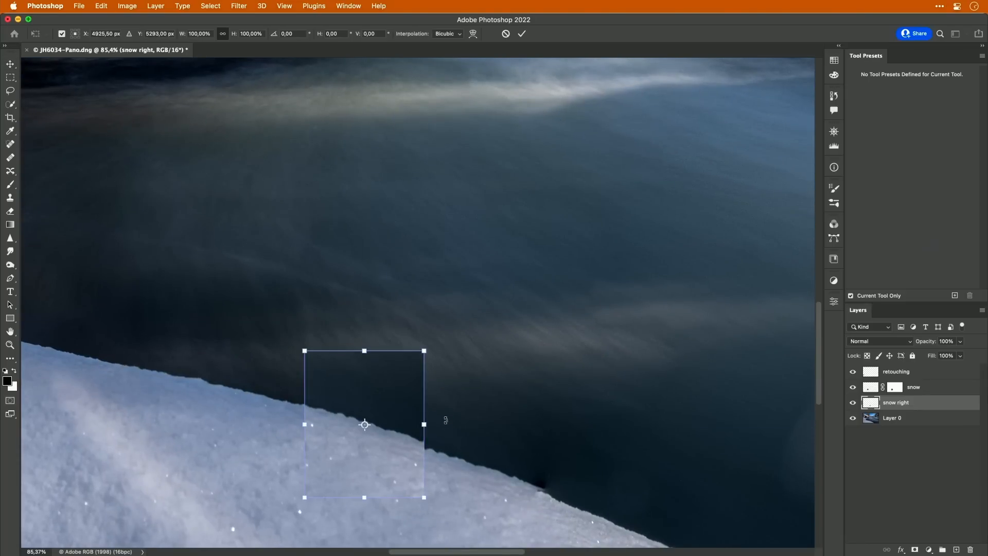
pyautogui.moveTo(364, 425); pyautogui.dragTo(315, 410)
pyautogui.moveTo(447, 419); pyautogui.dragTo(459, 421)
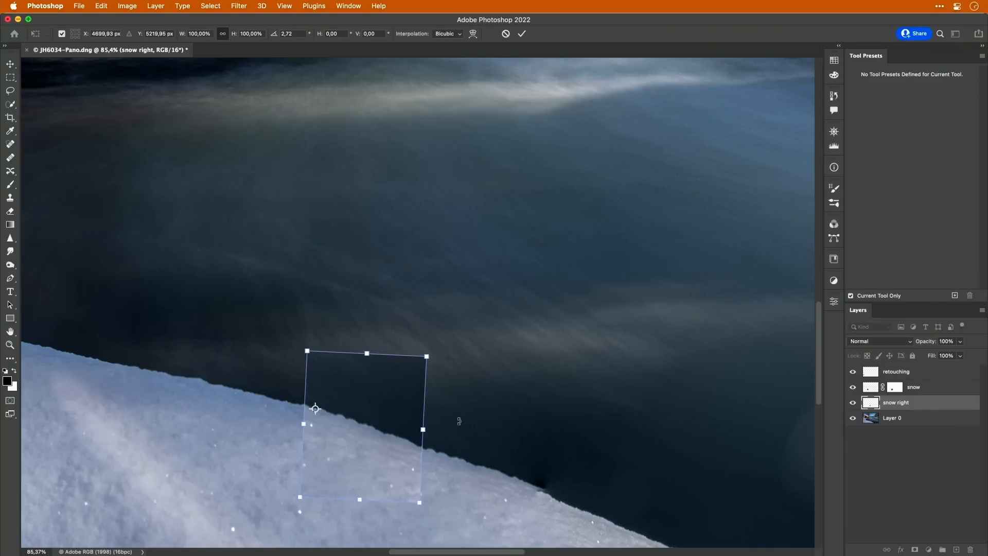
# Warp the snow right piece so its waterline follows the shoreline, and commit the transformation
pyautogui.click(473, 35)
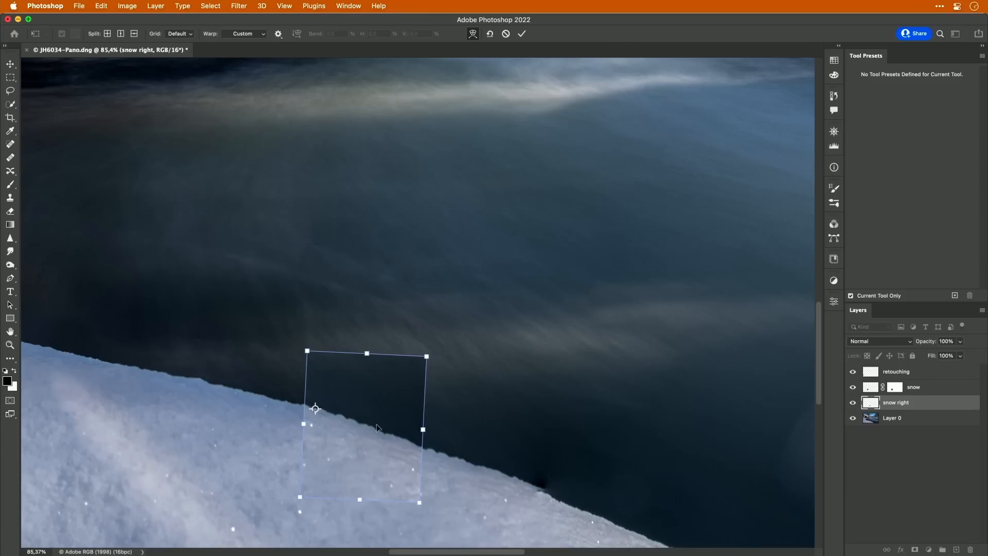
pyautogui.moveTo(362, 421); pyautogui.dragTo(407, 435)
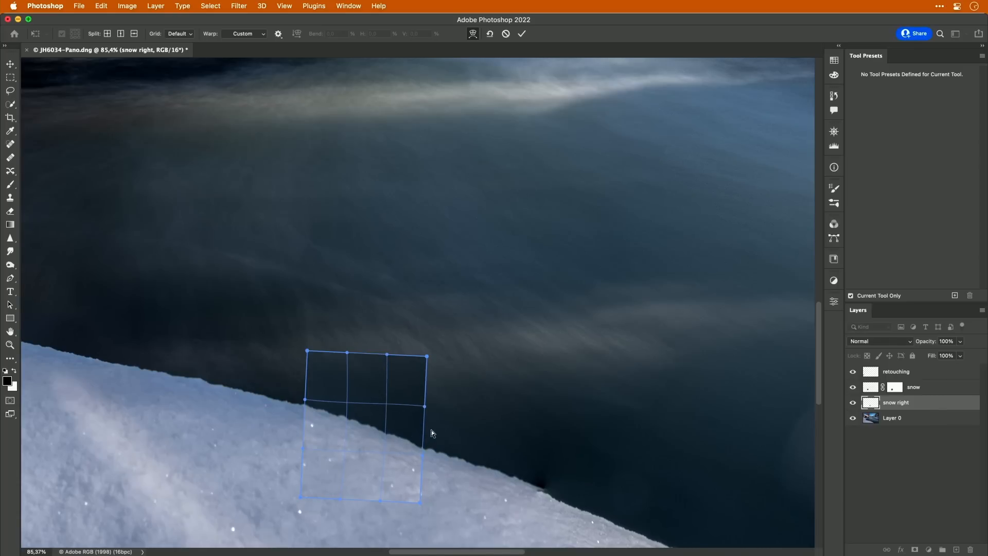
pyautogui.click(522, 33)
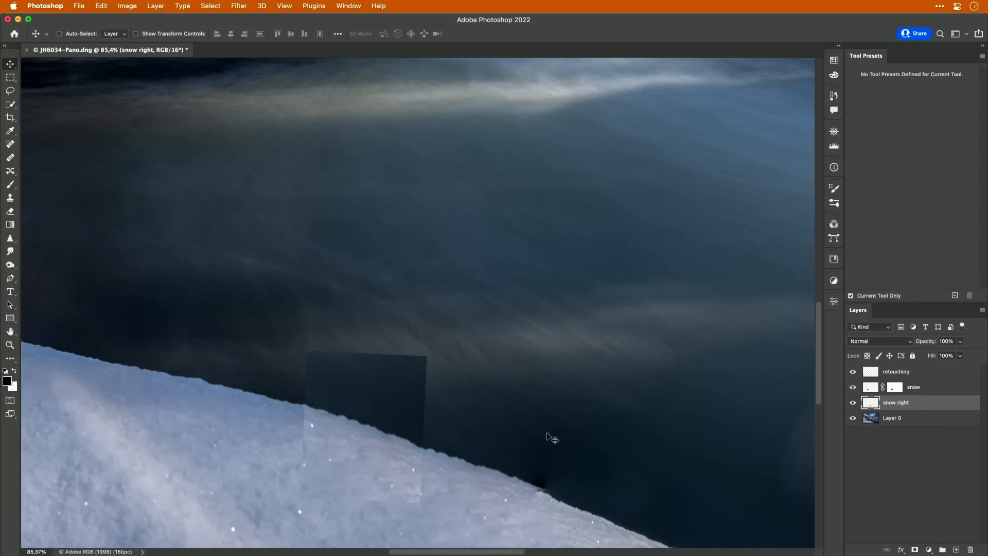
# Add a mask to the snow right layer and paint away the patch's visible borders with the 234 px soft brush
pyautogui.click(913, 550)
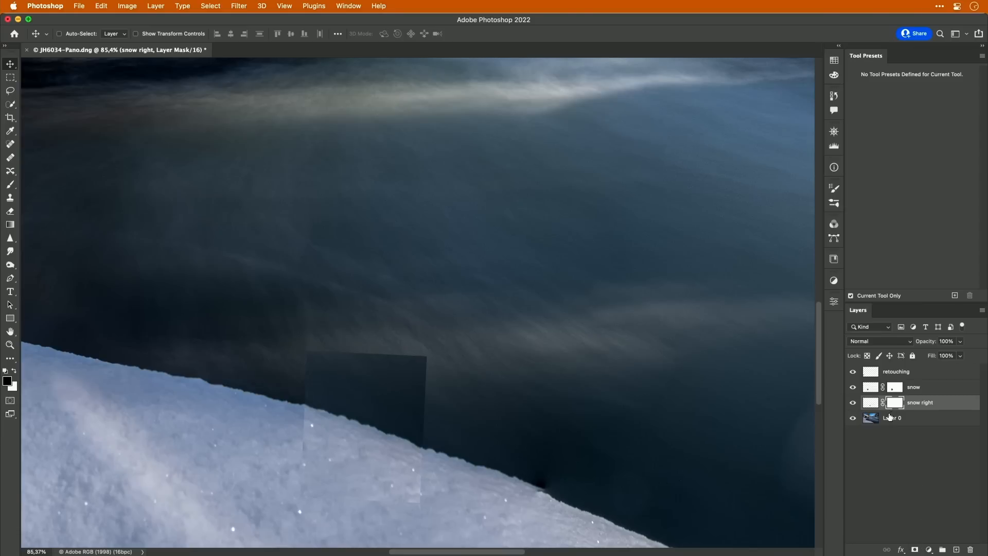
pyautogui.press('b')
pyautogui.moveTo(451, 455)
pyautogui.mouseDown()
pyautogui.moveTo(404, 332)
pyautogui.moveTo(426, 379)
pyautogui.moveTo(293, 345)
pyautogui.moveTo(345, 368)
pyautogui.moveTo(292, 381)
pyautogui.moveTo(268, 409)
pyautogui.moveTo(296, 444)
pyautogui.moveTo(302, 477)
pyautogui.moveTo(353, 491)
pyautogui.mouseUp()
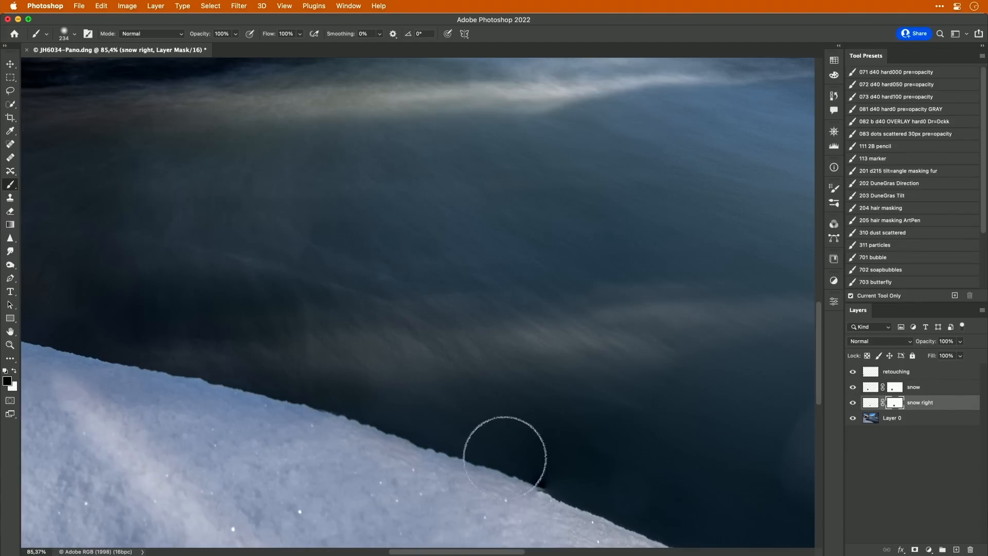
# Compare the whole image with and without the layers above Layer 0
pyautogui.press('super+0')
pyautogui.keyDown('alt'); pyautogui.click(852, 417); pyautogui.keyUp('alt')
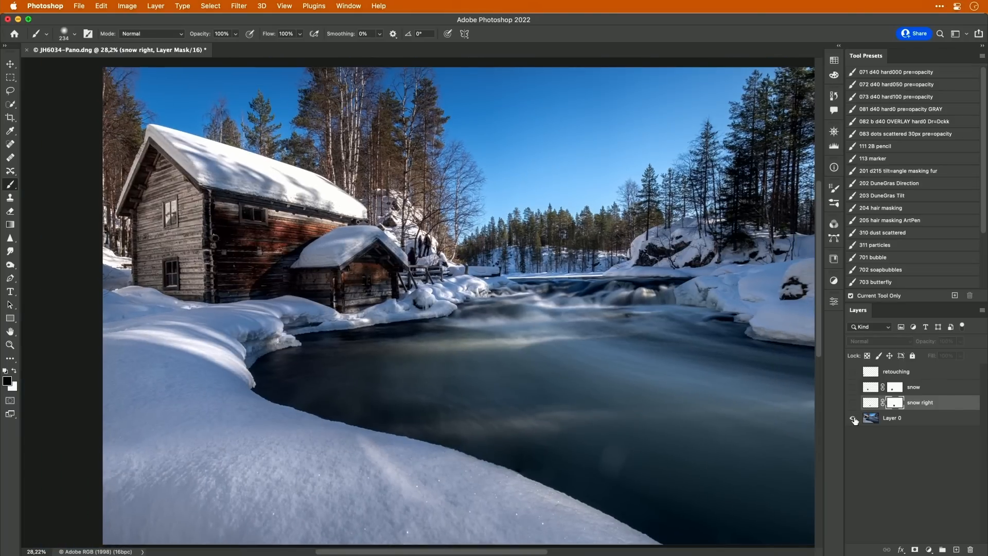
pyautogui.keyDown('alt'); pyautogui.click(853, 418); pyautogui.keyUp('alt')
pyautogui.keyDown('alt'); pyautogui.click(852, 417); pyautogui.keyUp('alt')
pyautogui.keyDown('alt'); pyautogui.click(853, 417); pyautogui.keyUp('alt')
pyautogui.keyDown('alt'); pyautogui.click(852, 418); pyautogui.keyUp('alt')
pyautogui.keyDown('alt'); pyautogui.click(853, 421); pyautogui.keyUp('alt')
# On the retouching layer, remove the dark spot remaining at the shoreline with the content-aware Spot Healing Brush
pyautogui.click(870, 374)
pyautogui.moveTo(571, 465)
pyautogui.mouseDown()
pyautogui.moveTo(613, 458)
pyautogui.moveTo(603, 462)
pyautogui.mouseUp()
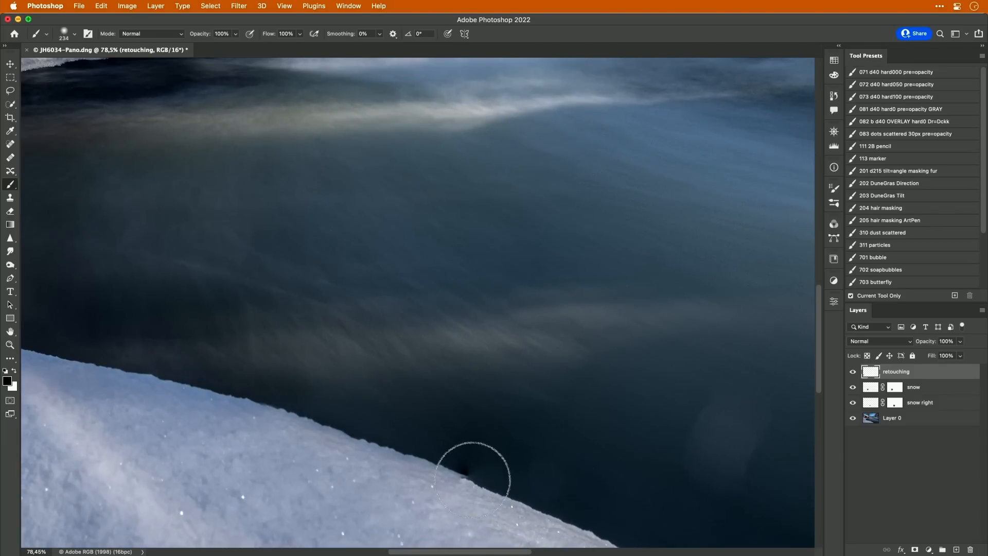
pyautogui.click(11, 145)
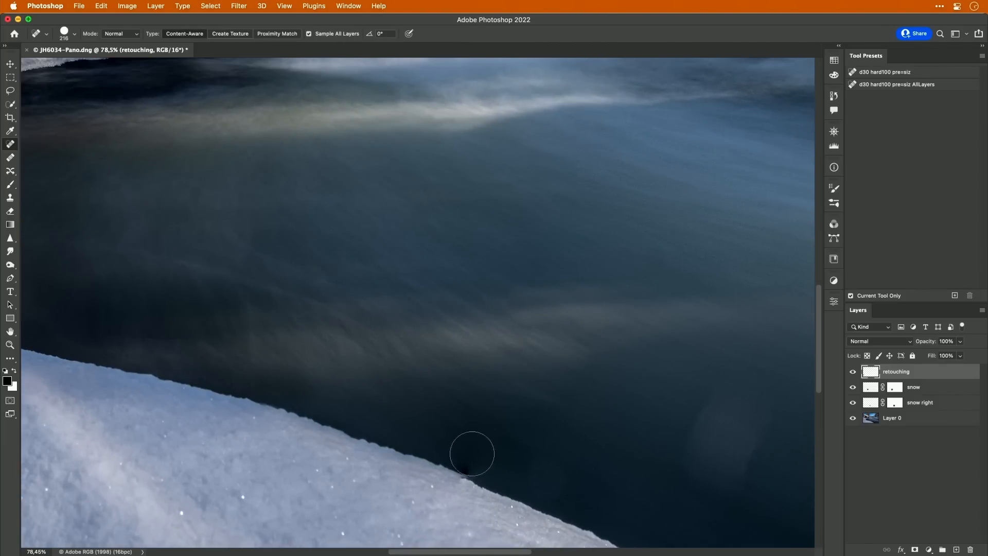
pyautogui.click(465, 477)
pyautogui.click(464, 477)
# Examine the river, far bank and hillside beside the small hut for remaining distractions
pyautogui.scroll(-5, 548, 416)
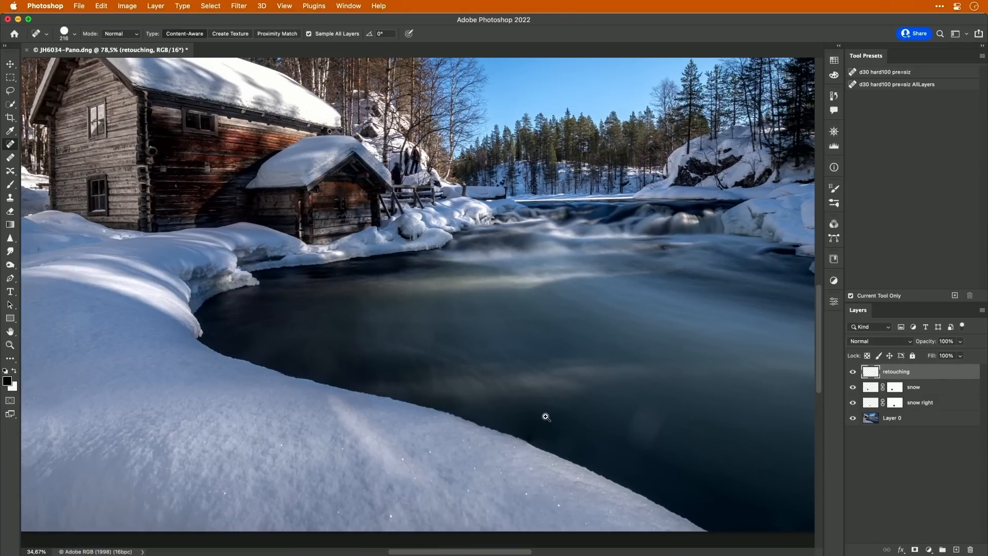
pyautogui.moveTo(510, 315); pyautogui.dragTo(624, 357)
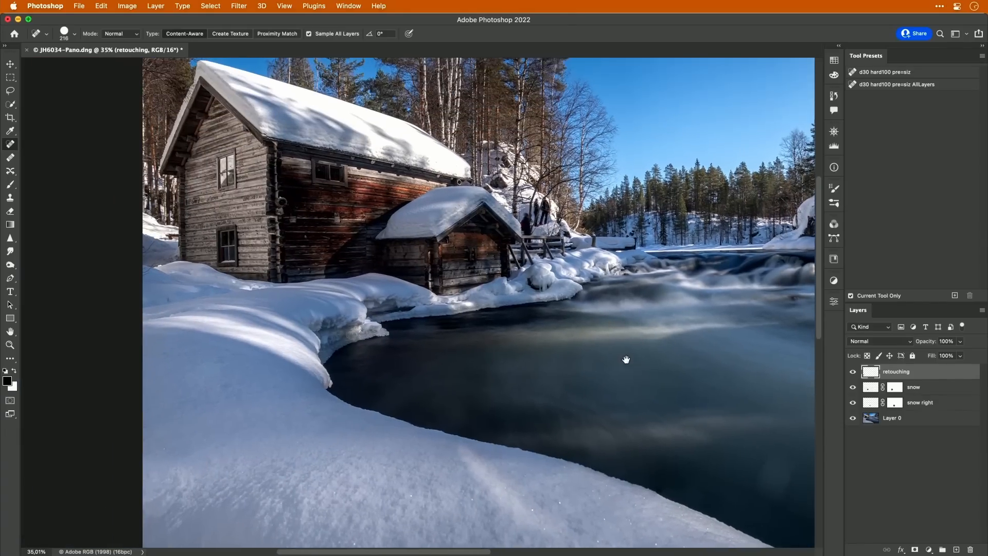
pyautogui.scroll(5, 273, 292)
pyautogui.scroll(-3, 273, 293)
pyautogui.moveTo(693, 200); pyautogui.dragTo(446, 442)
pyautogui.moveTo(727, 474); pyautogui.dragTo(486, 373)
pyautogui.moveTo(688, 456); pyautogui.dragTo(765, 467)
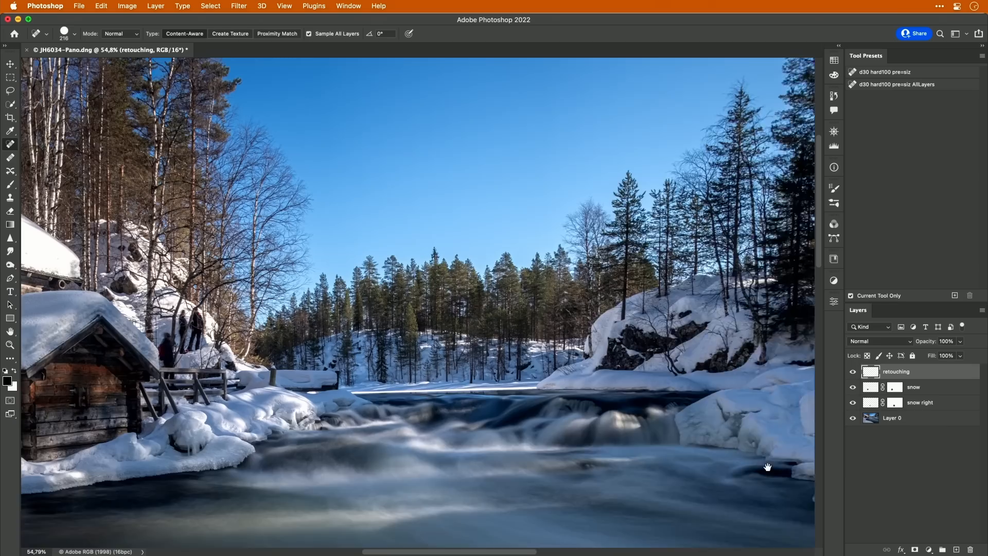
pyautogui.scroll(3, 533, 344)
pyautogui.scroll(3, 533, 344)
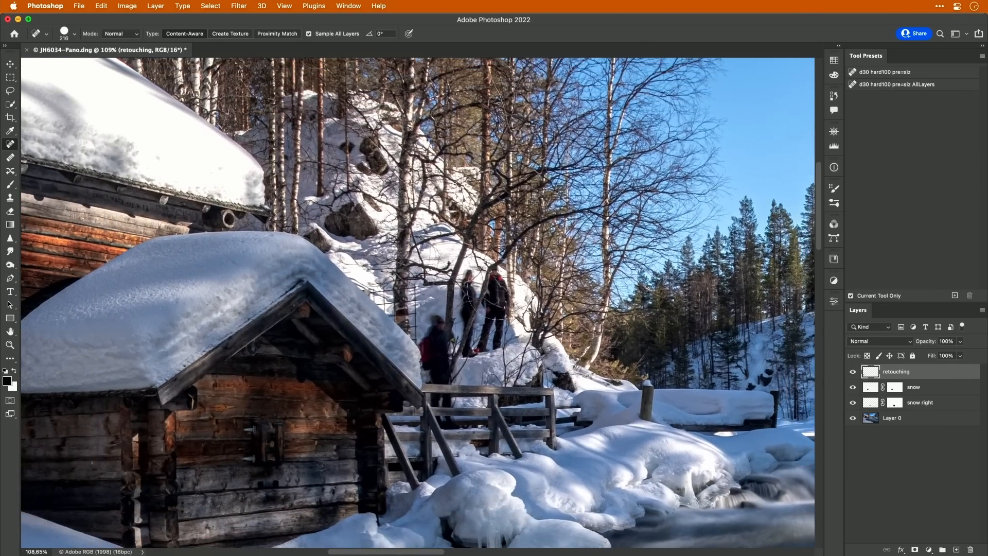
pyautogui.scroll(-3, 498, 338)
pyautogui.moveTo(529, 350); pyautogui.dragTo(472, 365)
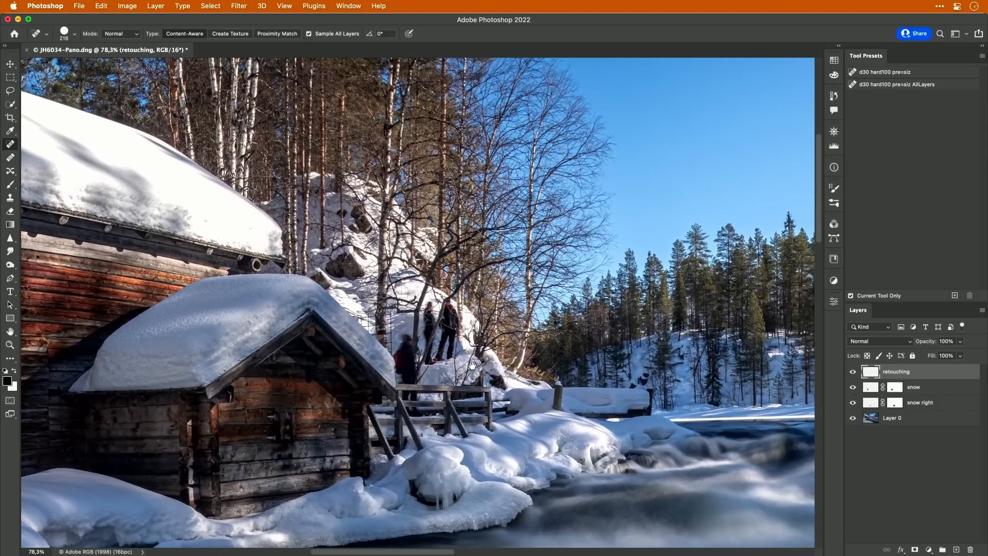
# Outline the three hikers above the railing on Layer 0 with the 0px lasso preset, and start Content-Aware Fill
pyautogui.click(871, 421)
pyautogui.press('l')
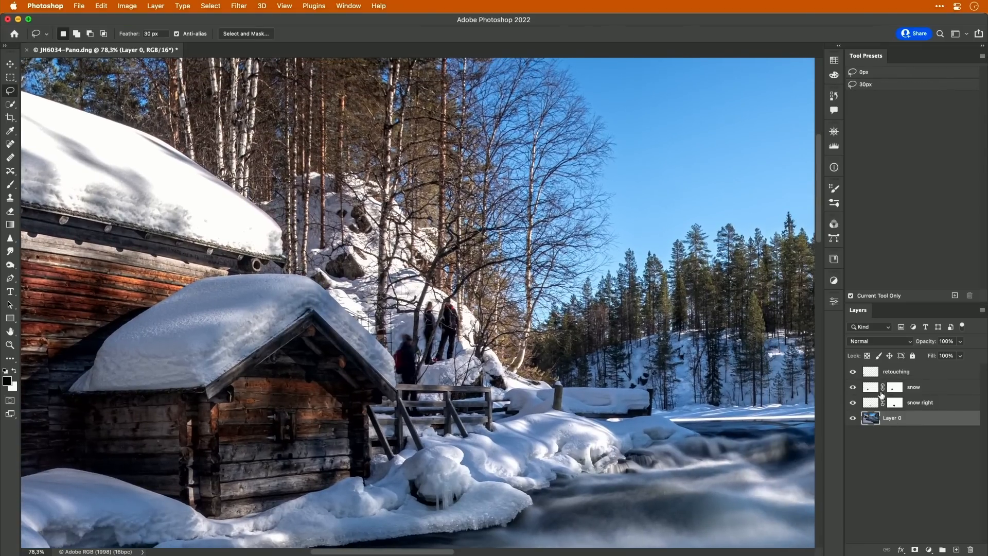
pyautogui.click(870, 72)
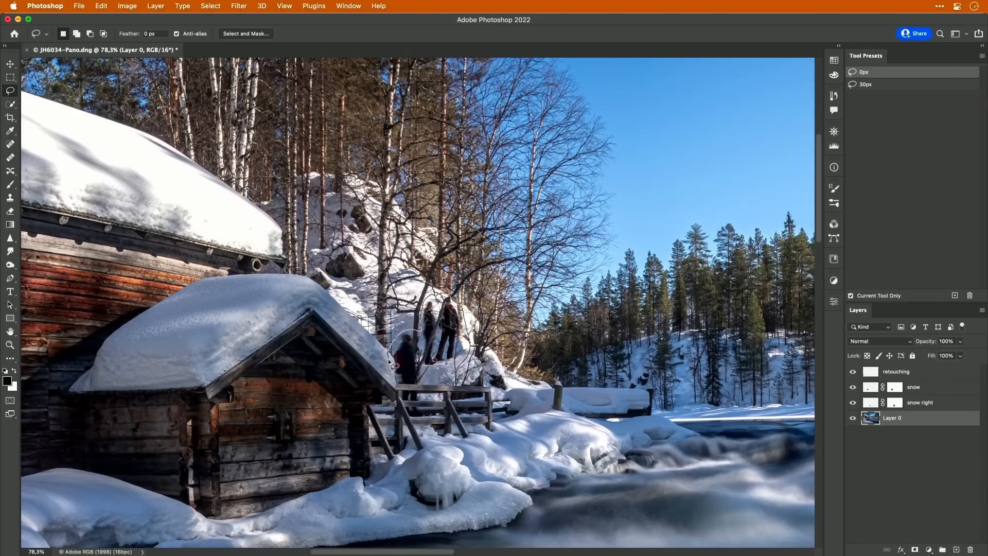
pyautogui.moveTo(402, 386); pyautogui.dragTo(418, 388)
pyautogui.moveTo(471, 345); pyautogui.dragTo(469, 348)
pyautogui.click(101, 6)
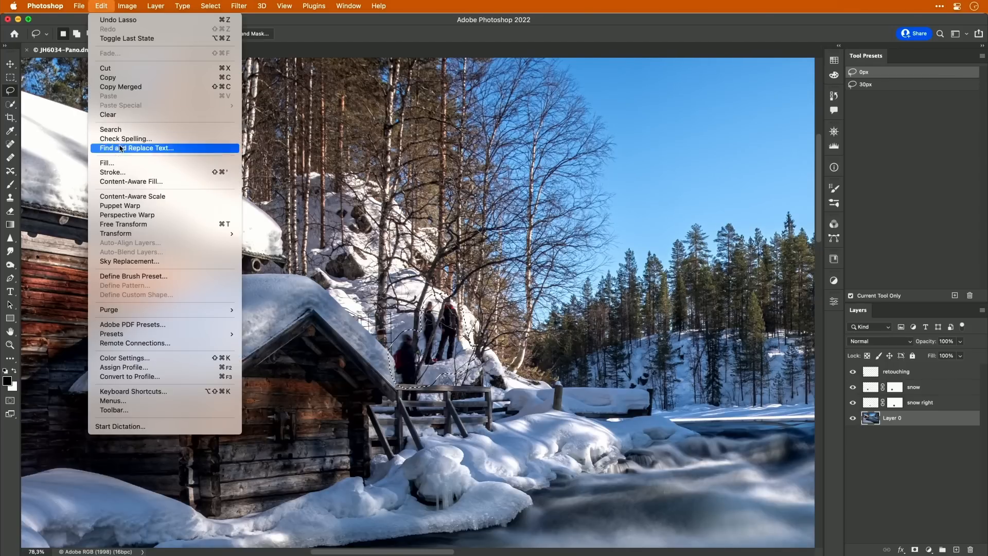
pyautogui.click(133, 181)
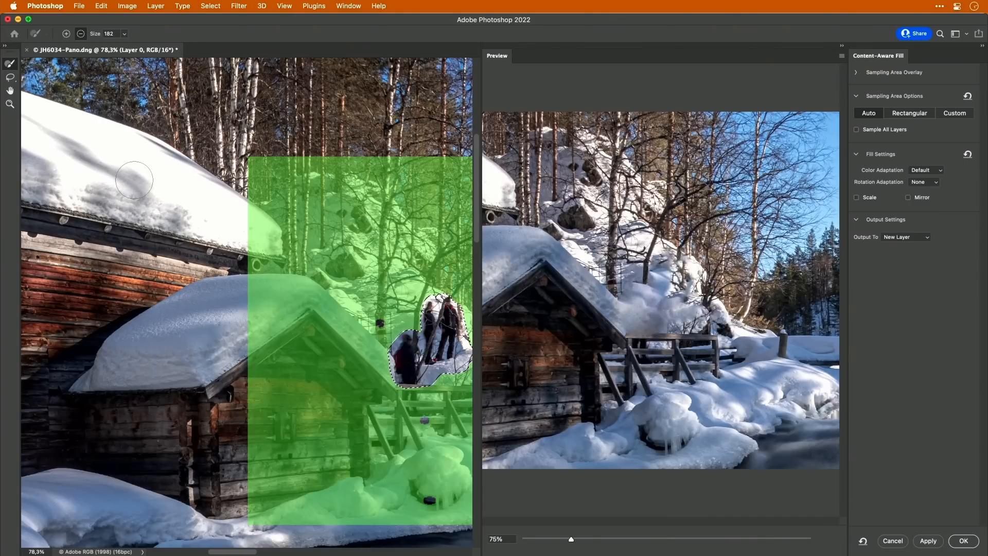
# Exclude the hut, its snowy roof and the roof of the larger building from the fill's sampling area
pyautogui.moveTo(392, 432); pyautogui.dragTo(223, 423)
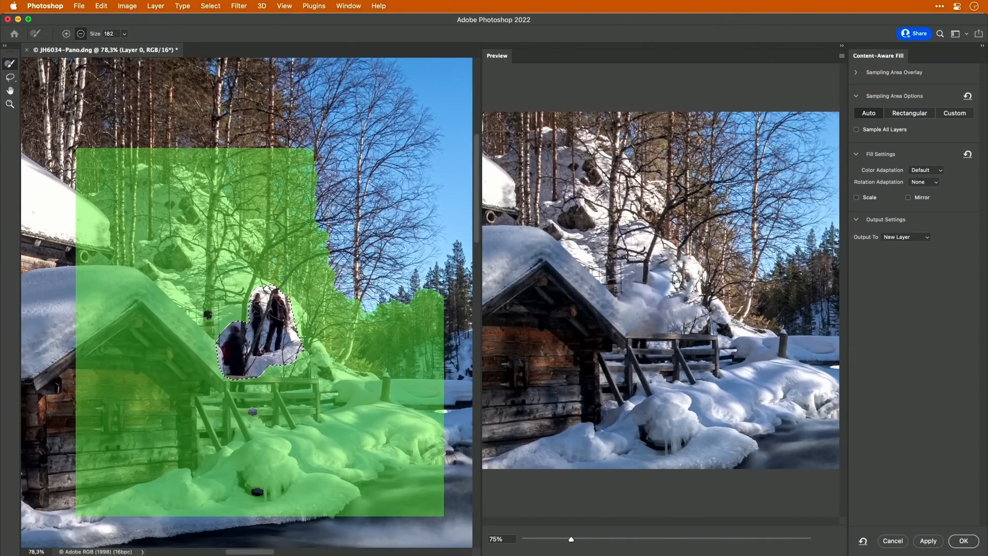
pyautogui.moveTo(203, 352)
pyautogui.mouseDown()
pyautogui.moveTo(131, 289)
pyautogui.moveTo(149, 299)
pyautogui.moveTo(180, 384)
pyautogui.moveTo(181, 476)
pyautogui.mouseUp()
pyautogui.moveTo(157, 401)
pyautogui.mouseDown()
pyautogui.moveTo(111, 275)
pyautogui.moveTo(90, 281)
pyautogui.moveTo(75, 337)
pyautogui.moveTo(88, 368)
pyautogui.moveTo(93, 494)
pyautogui.moveTo(106, 512)
pyautogui.moveTo(123, 494)
pyautogui.moveTo(109, 385)
pyautogui.mouseUp()
pyautogui.moveTo(77, 207)
pyautogui.mouseDown()
pyautogui.moveTo(88, 217)
pyautogui.moveTo(79, 209)
pyautogui.mouseUp()
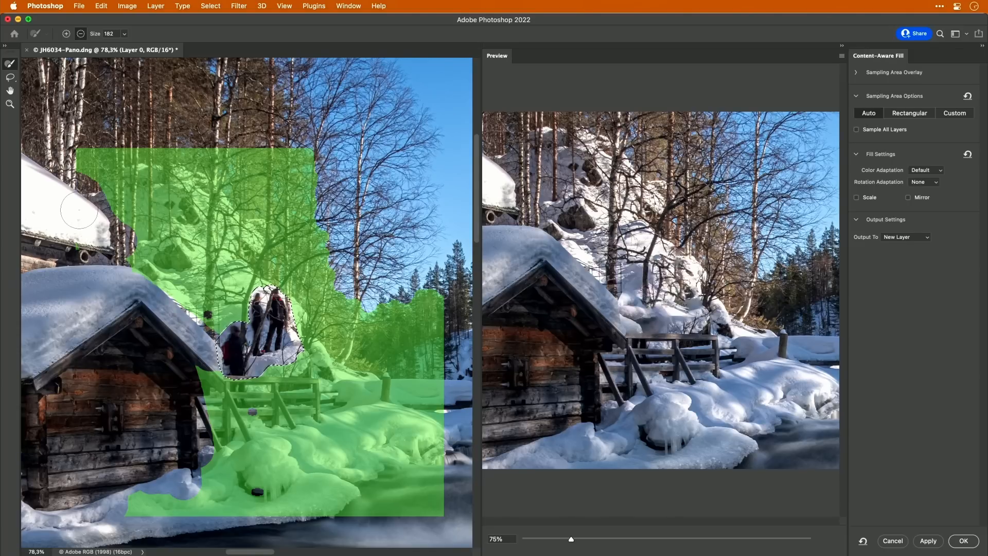
# Exclude the upper trees, distant forest, river and lower snowbank from the sampling area, output the fill to a new layer, and deselect
pyautogui.moveTo(311, 164)
pyautogui.mouseDown()
pyautogui.moveTo(329, 265)
pyautogui.moveTo(360, 303)
pyautogui.moveTo(214, 149)
pyautogui.moveTo(231, 177)
pyautogui.moveTo(200, 160)
pyautogui.moveTo(237, 147)
pyautogui.mouseUp()
pyautogui.moveTo(397, 322)
pyautogui.mouseDown()
pyautogui.moveTo(439, 354)
pyautogui.moveTo(367, 346)
pyautogui.moveTo(378, 366)
pyautogui.moveTo(375, 414)
pyautogui.moveTo(340, 448)
pyautogui.moveTo(148, 521)
pyautogui.moveTo(291, 526)
pyautogui.moveTo(370, 497)
pyautogui.moveTo(243, 505)
pyautogui.moveTo(402, 469)
pyautogui.moveTo(422, 491)
pyautogui.moveTo(448, 384)
pyautogui.moveTo(446, 484)
pyautogui.moveTo(312, 493)
pyautogui.moveTo(207, 517)
pyautogui.mouseUp()
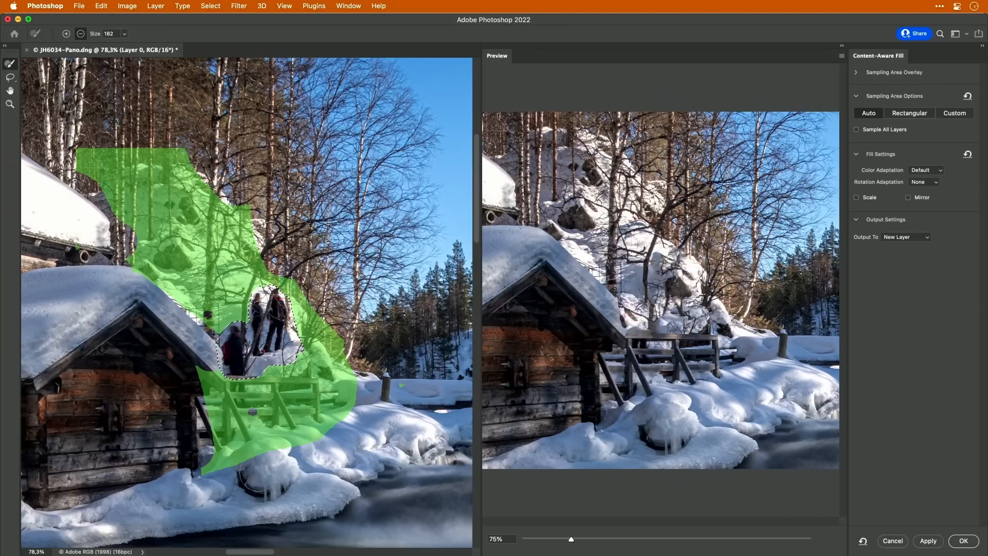
pyautogui.moveTo(255, 460); pyautogui.dragTo(340, 445)
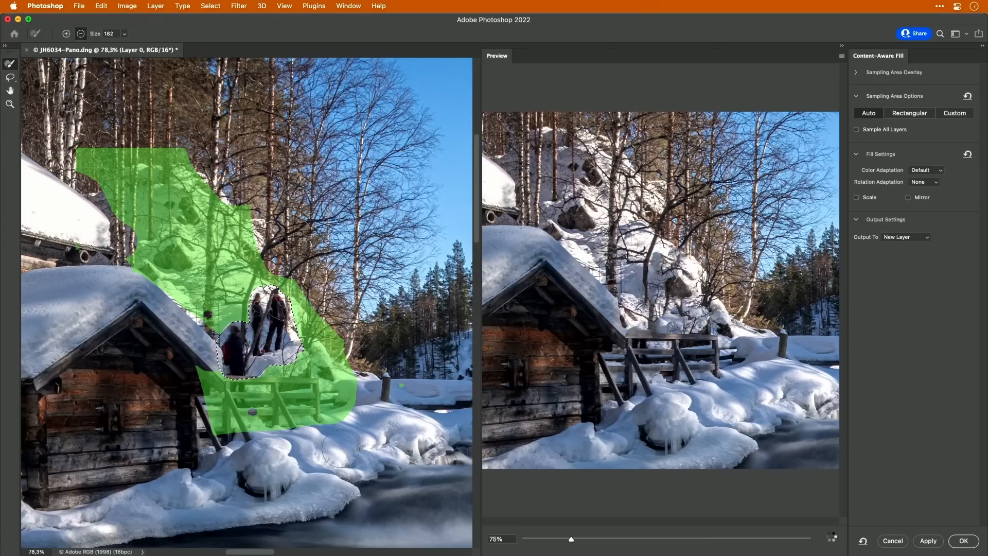
pyautogui.moveTo(85, 154)
pyautogui.mouseDown()
pyautogui.moveTo(175, 149)
pyautogui.moveTo(139, 155)
pyautogui.moveTo(221, 162)
pyautogui.mouseUp()
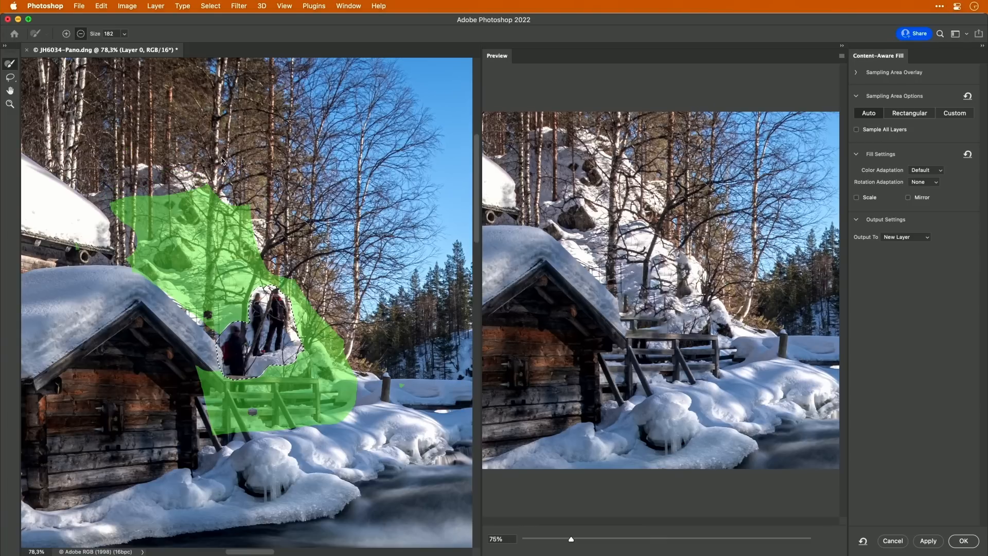
pyautogui.click(962, 540)
pyautogui.press('super+d')
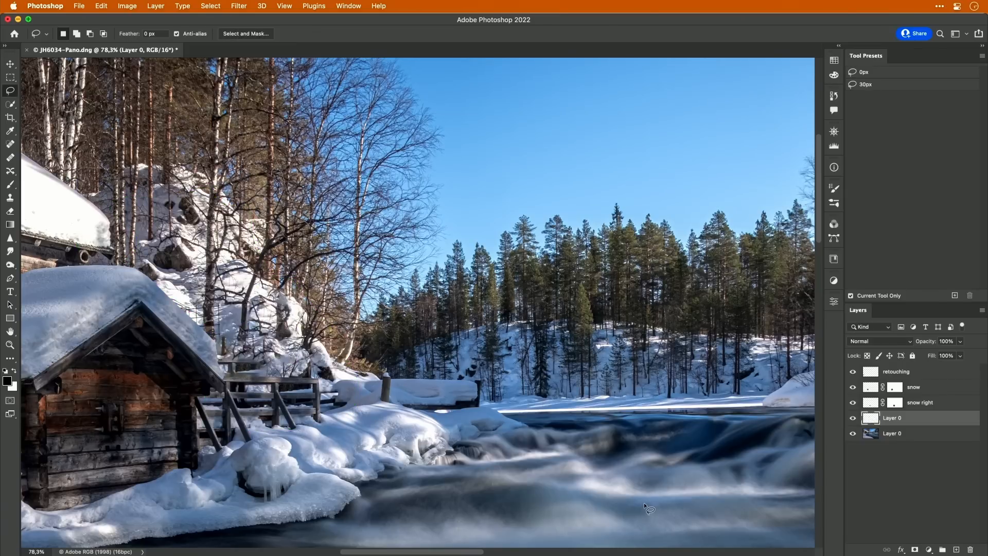
# Compare the hillside with and without the fill, and rename the fill layer "content aware fill"
pyautogui.click(852, 418)
pyautogui.click(853, 418)
pyautogui.write('co')
pyautogui.press('Return')
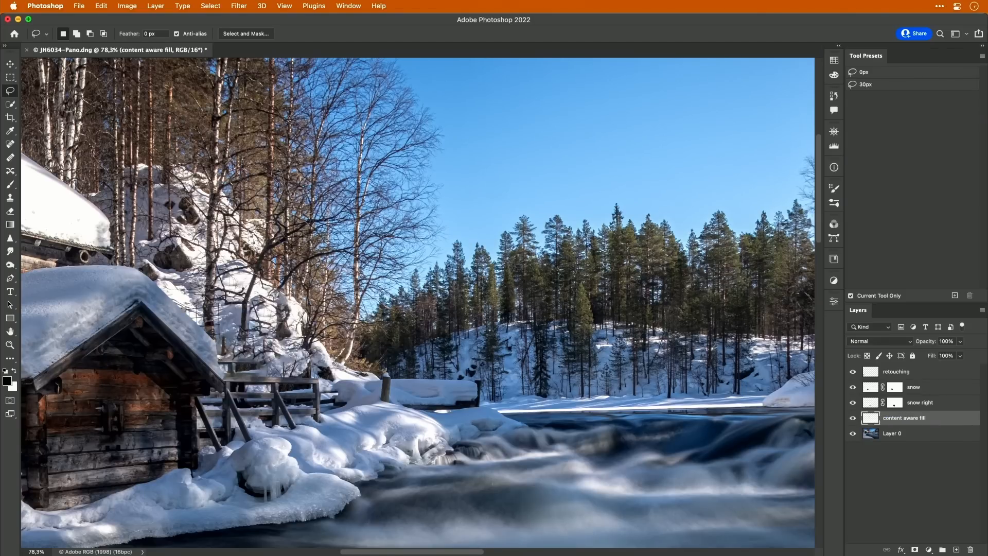
# Add an empty layer named "retouching caf" directly above the content aware fill layer
pyautogui.moveTo(330, 365); pyautogui.dragTo(343, 365)
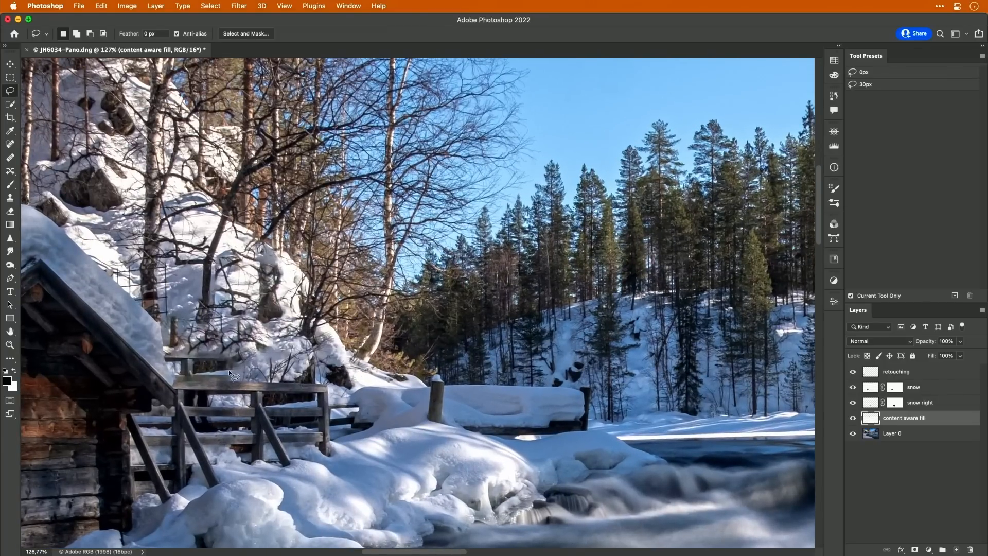
pyautogui.click(876, 375)
pyautogui.click(870, 419)
pyautogui.click(955, 549)
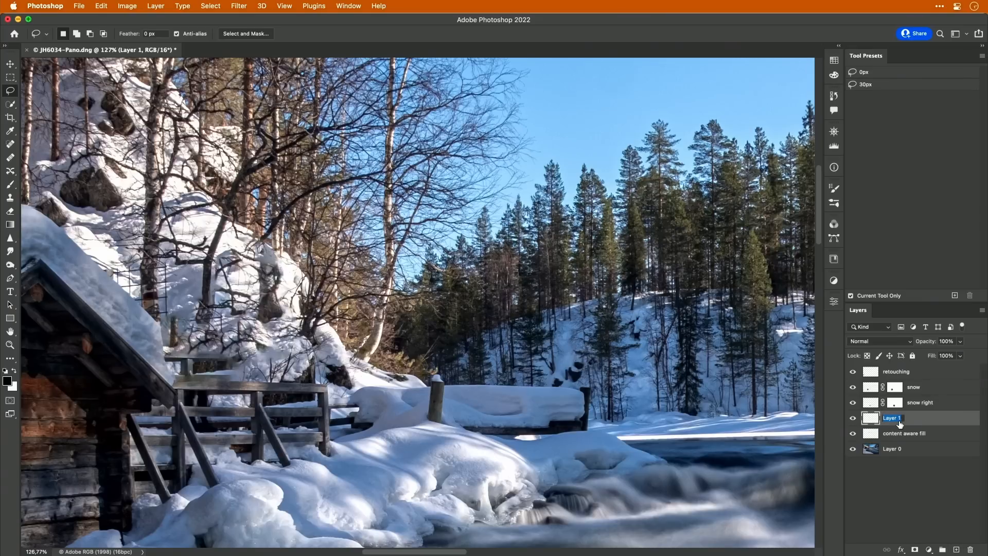
pyautogui.write('co')
pyautogui.press('Return')
# Remove the stray post and railing fragments behind the wooden fence with an 82 px content-aware Spot Healing Brush
pyautogui.press('j')
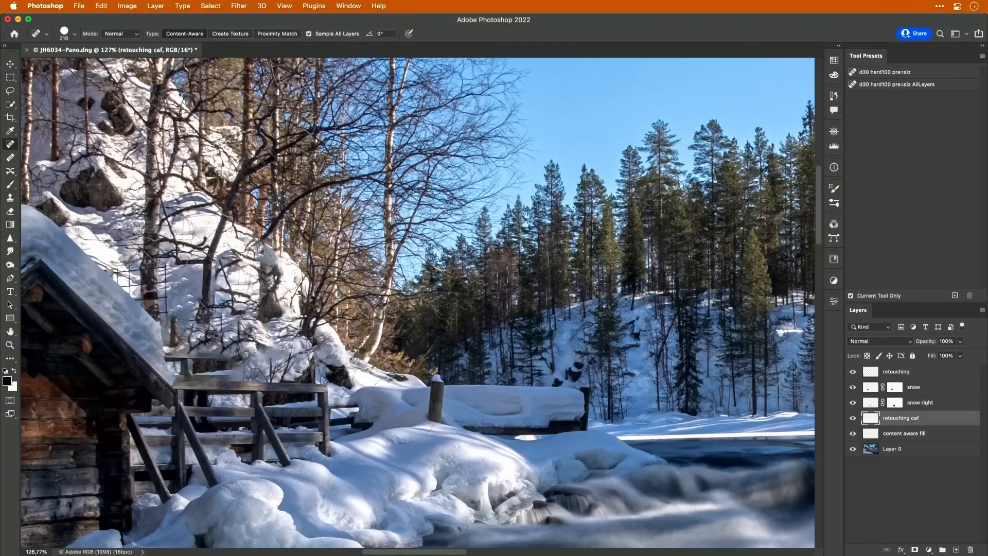
pyautogui.moveTo(255, 326)
pyautogui.mouseDown()
pyautogui.moveTo(167, 355)
pyautogui.moveTo(237, 356)
pyautogui.moveTo(221, 352)
pyautogui.mouseUp()
pyautogui.moveTo(173, 325)
pyautogui.mouseDown()
pyautogui.moveTo(172, 352)
pyautogui.moveTo(224, 369)
pyautogui.moveTo(181, 370)
pyautogui.mouseUp()
pyautogui.click(230, 369)
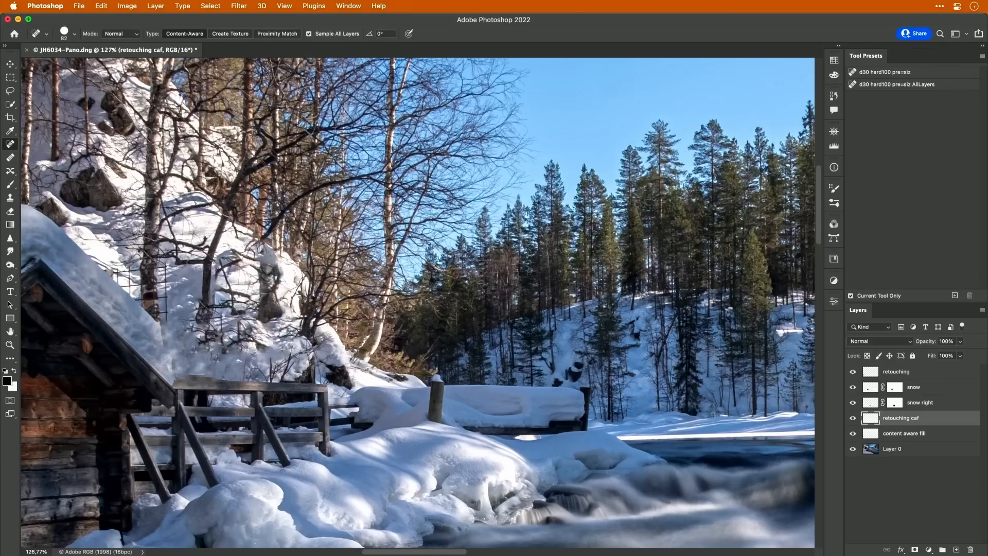
# Remove the dark rock on the snowy hillside and clean up the leaning tree's base with the 82 px content-aware Spot Healing Brush
pyautogui.click(206, 367)
pyautogui.moveTo(282, 272)
pyautogui.mouseDown()
pyautogui.moveTo(279, 307)
pyautogui.moveTo(263, 315)
pyautogui.moveTo(261, 274)
pyautogui.moveTo(274, 283)
pyautogui.moveTo(262, 257)
pyautogui.moveTo(262, 287)
pyautogui.mouseUp()
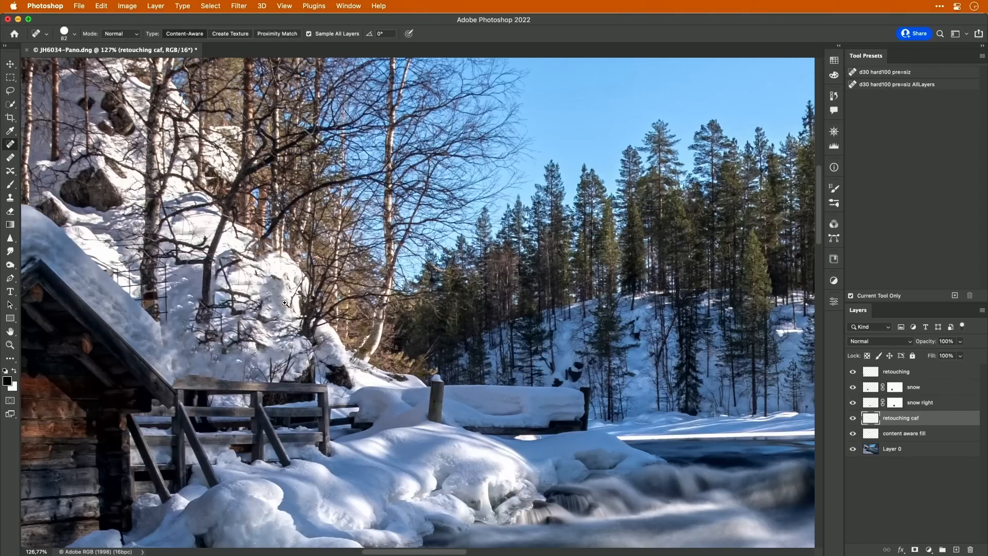
pyautogui.scroll(-5, 285, 303)
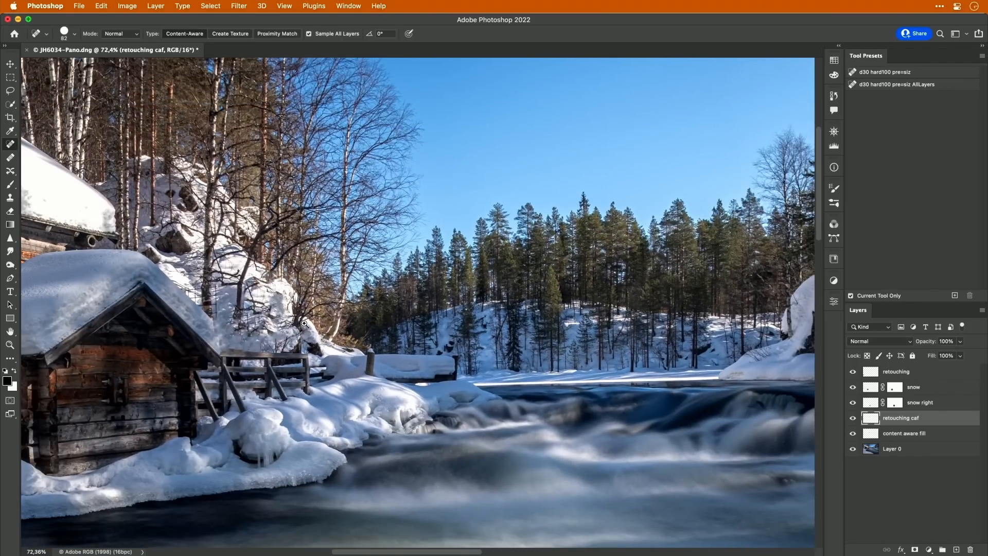
pyautogui.scroll(-3, 304, 323)
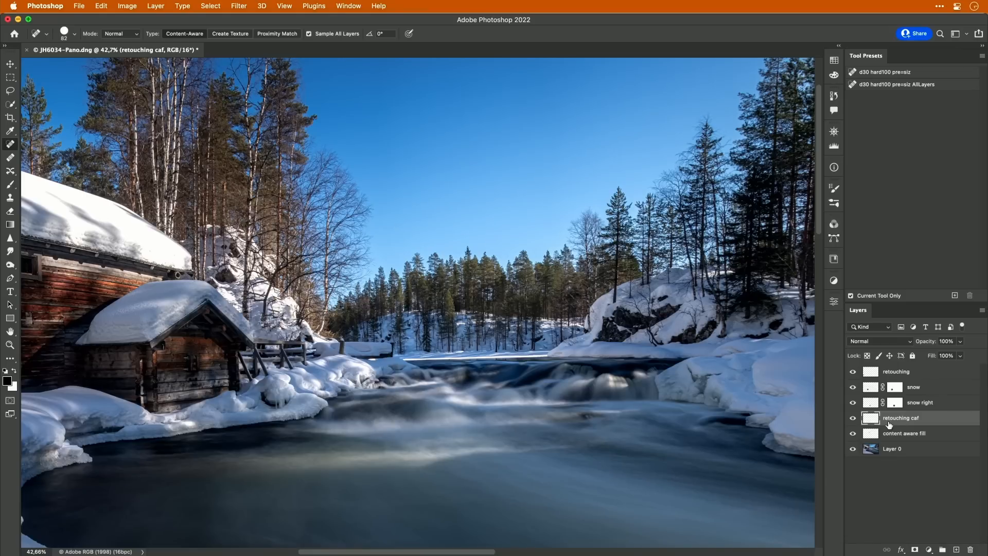
pyautogui.moveTo(422, 484); pyautogui.dragTo(438, 322)
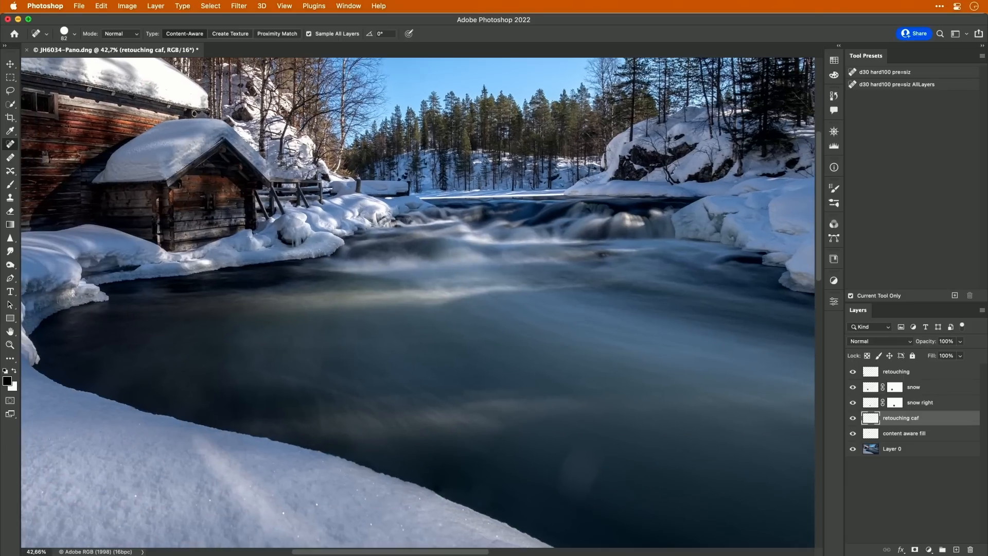
pyautogui.scroll(-5, 404, 420)
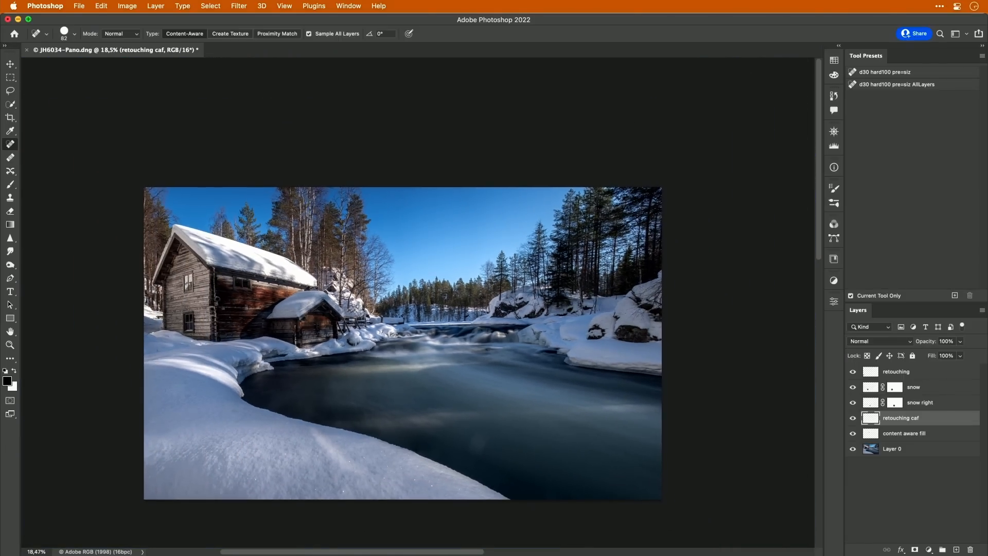
pyautogui.press('super+1')
pyautogui.moveTo(374, 464); pyautogui.dragTo(534, 447)
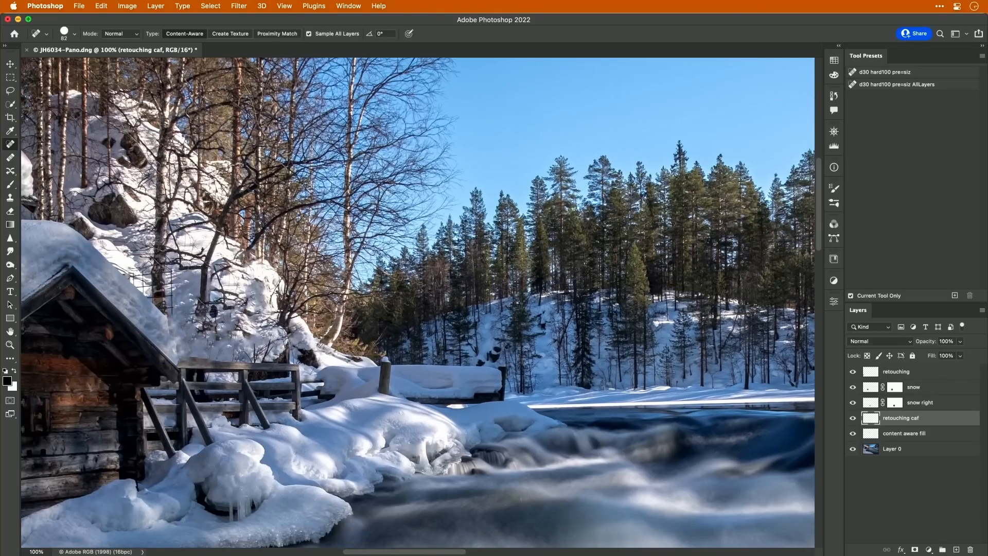
pyautogui.click(204, 313)
pyautogui.moveTo(200, 321); pyautogui.dragTo(190, 326)
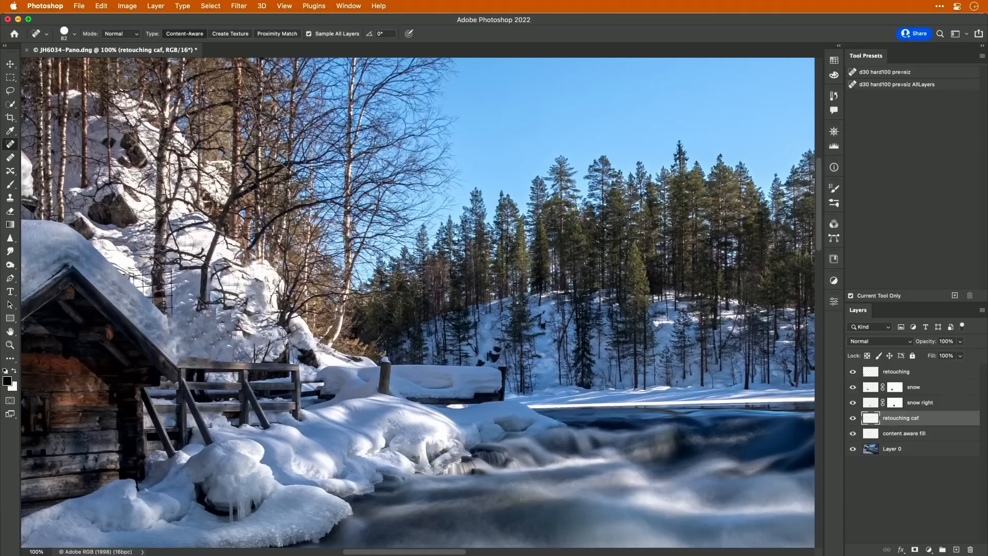
# Retouch the hillside snow around the leaning tree's base with the Healing Brush sampling all layers, and undo the last stroke
pyautogui.click(11, 161)
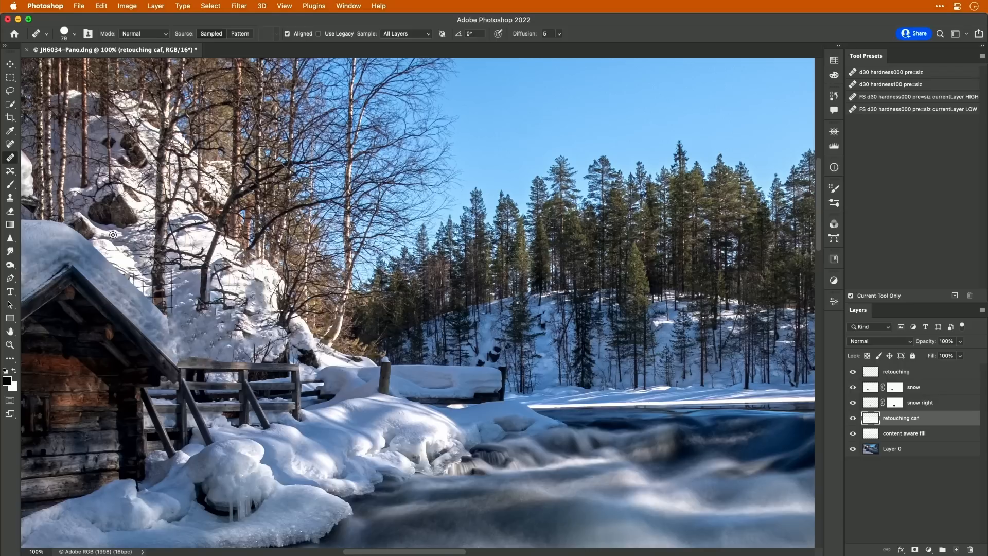
pyautogui.moveTo(212, 329)
pyautogui.mouseDown()
pyautogui.moveTo(200, 331)
pyautogui.moveTo(203, 320)
pyautogui.moveTo(219, 338)
pyautogui.moveTo(208, 340)
pyautogui.mouseUp()
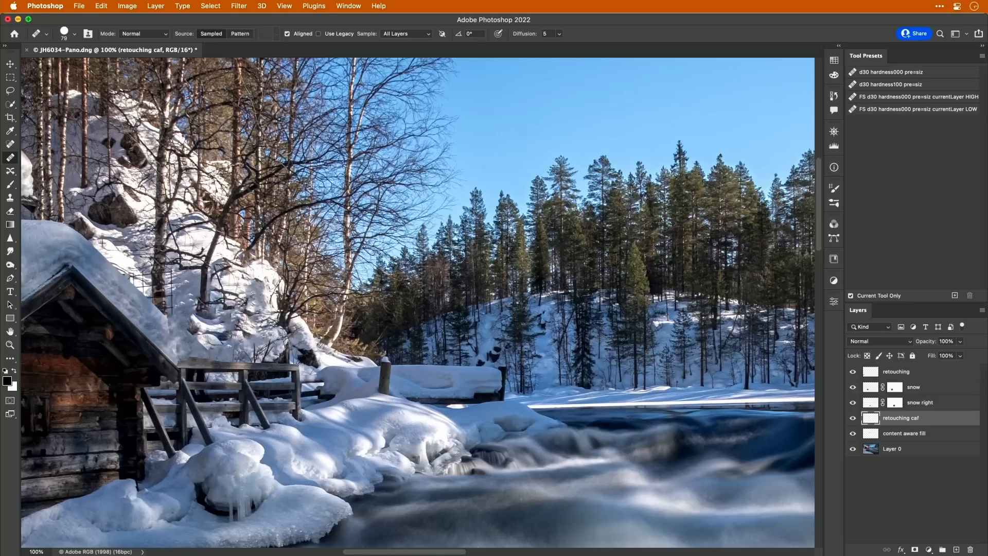
pyautogui.moveTo(254, 284); pyautogui.dragTo(257, 282)
pyautogui.moveTo(224, 335); pyautogui.dragTo(232, 322)
pyautogui.moveTo(299, 297)
pyautogui.mouseDown()
pyautogui.moveTo(299, 316)
pyautogui.moveTo(271, 331)
pyautogui.moveTo(236, 328)
pyautogui.moveTo(245, 307)
pyautogui.mouseUp()
pyautogui.press('super+z')
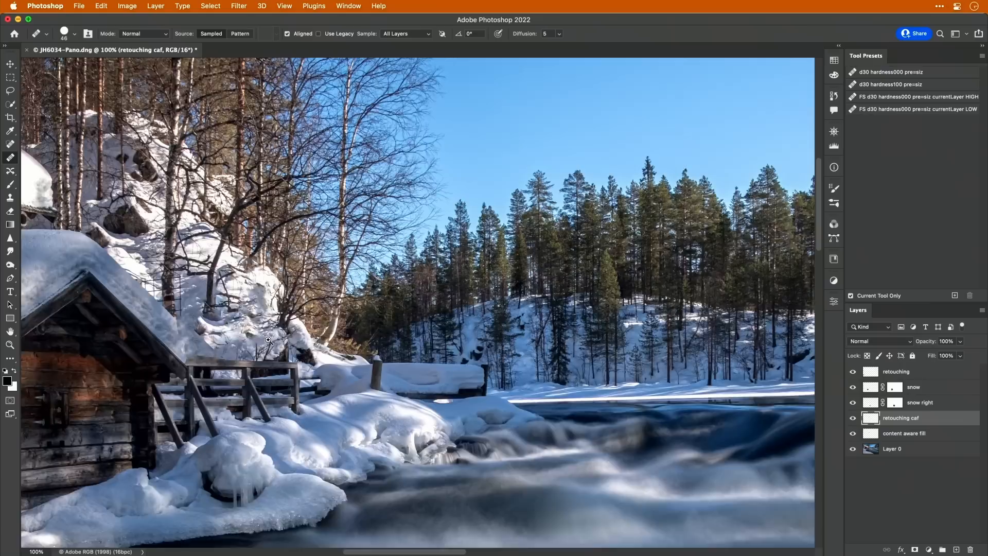
# Examine the hillside retouching in the context of the whole panorama
pyautogui.scroll(-2, 268, 339)
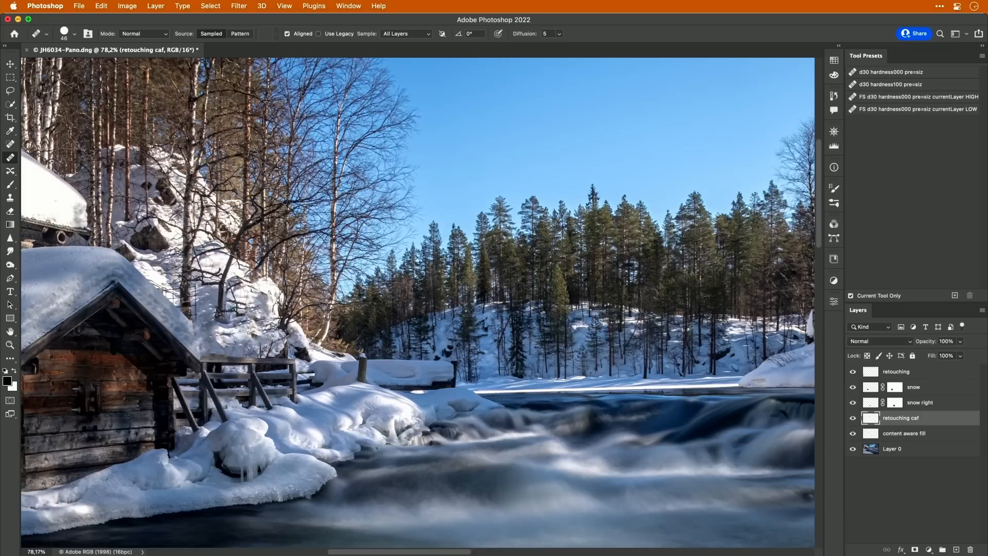
pyautogui.scroll(-2, 317, 348)
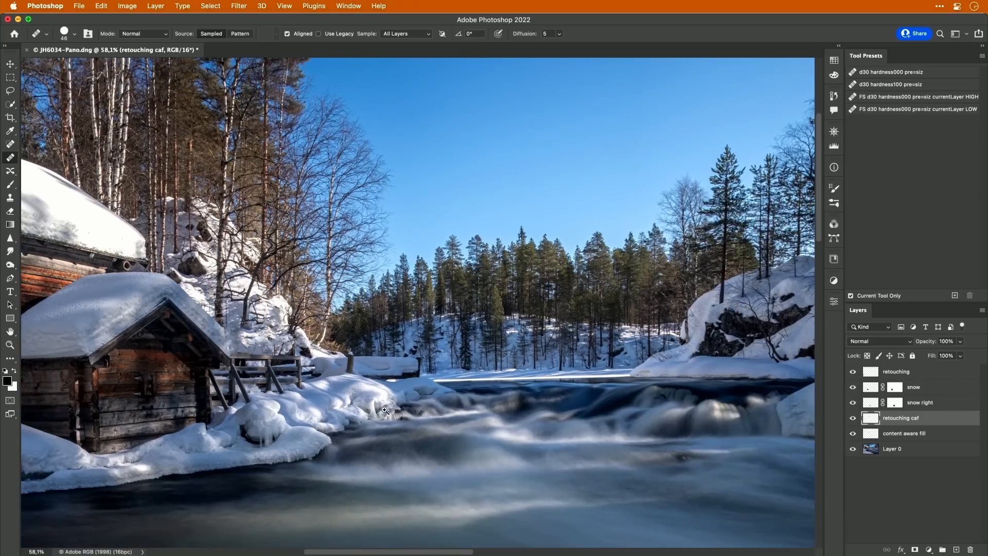
pyautogui.scroll(-8, 385, 410)
pyautogui.moveTo(441, 439); pyautogui.dragTo(379, 367)
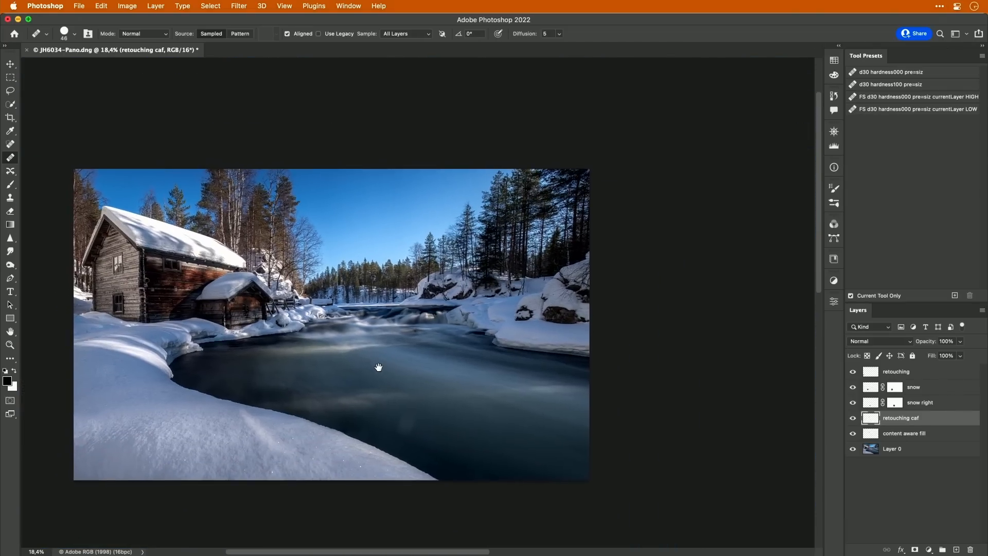
pyautogui.press('h')
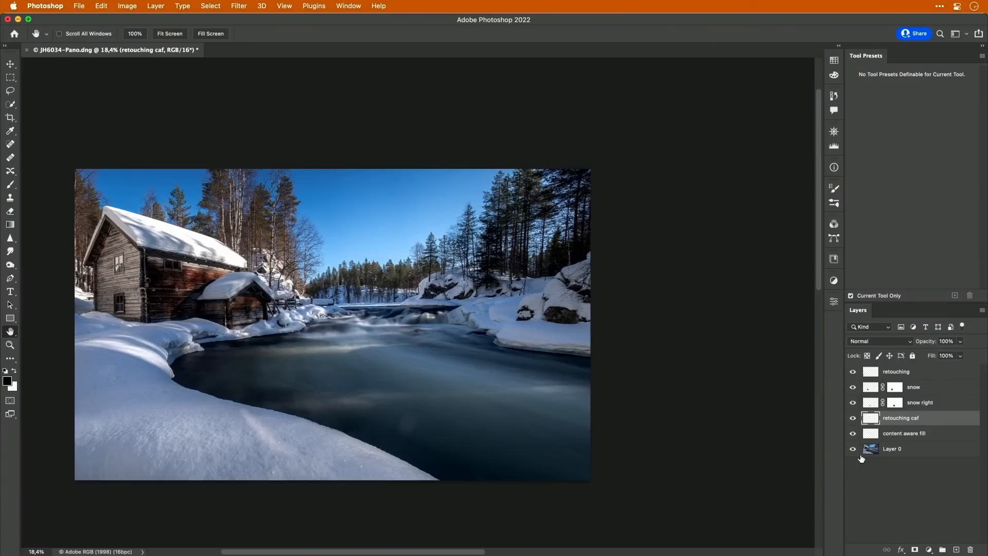